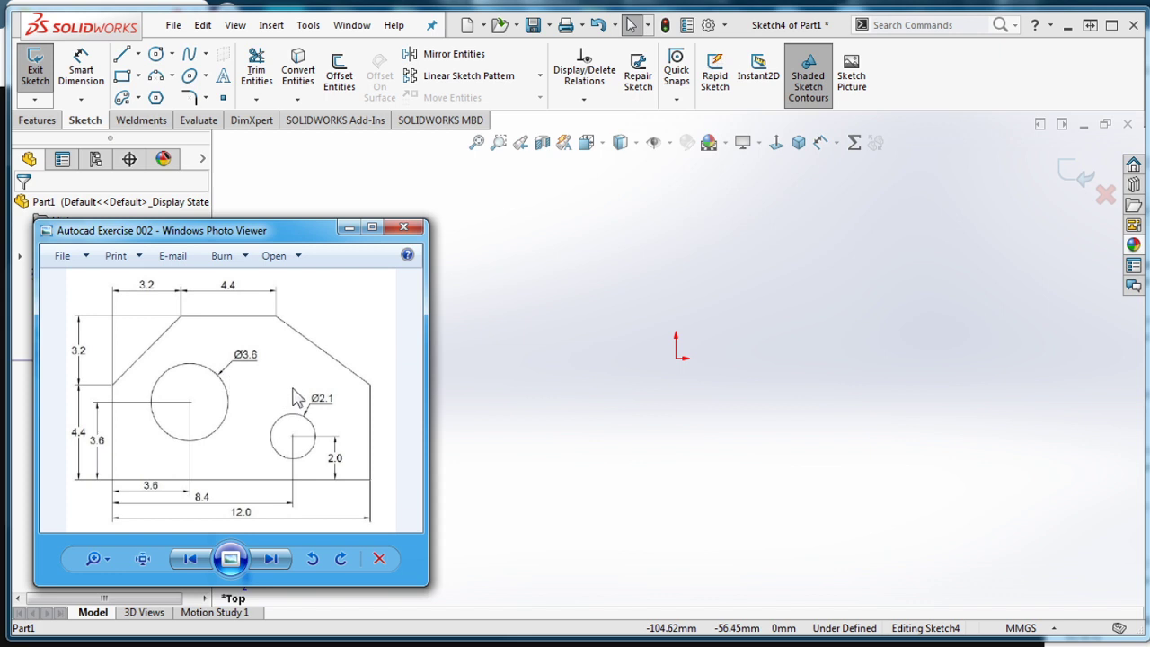
Sketch a closed six-sided outline with two sloped upper corners from the origin, about 117 mm wide and 65 mm high.
left_click(122, 54)
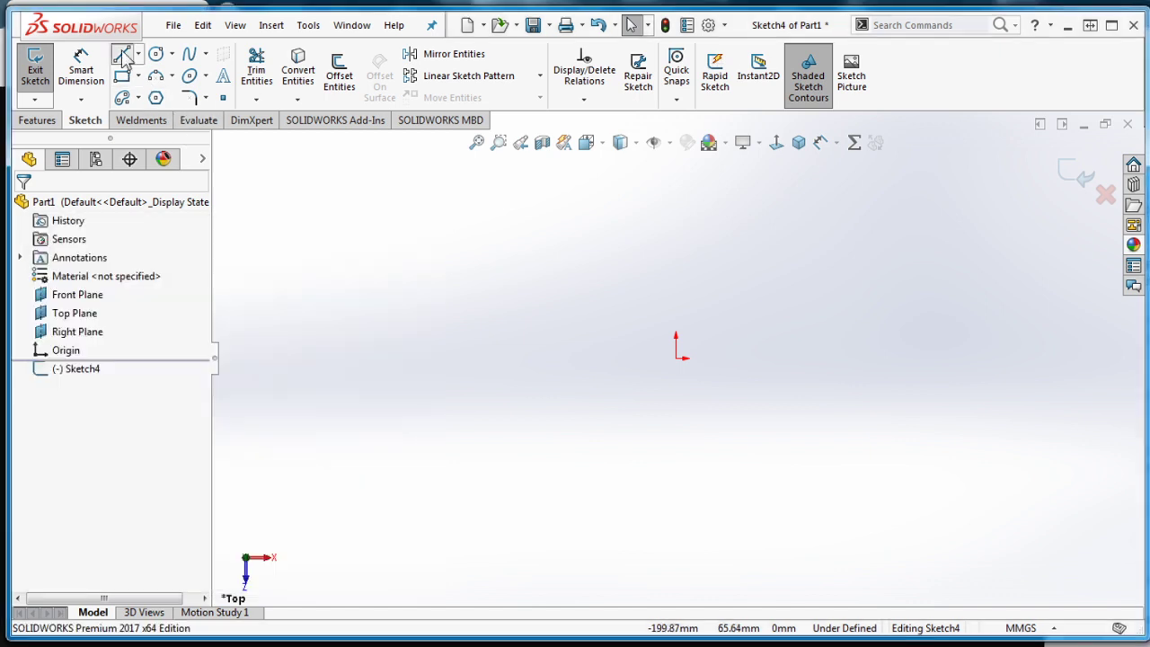
left_click(683, 357)
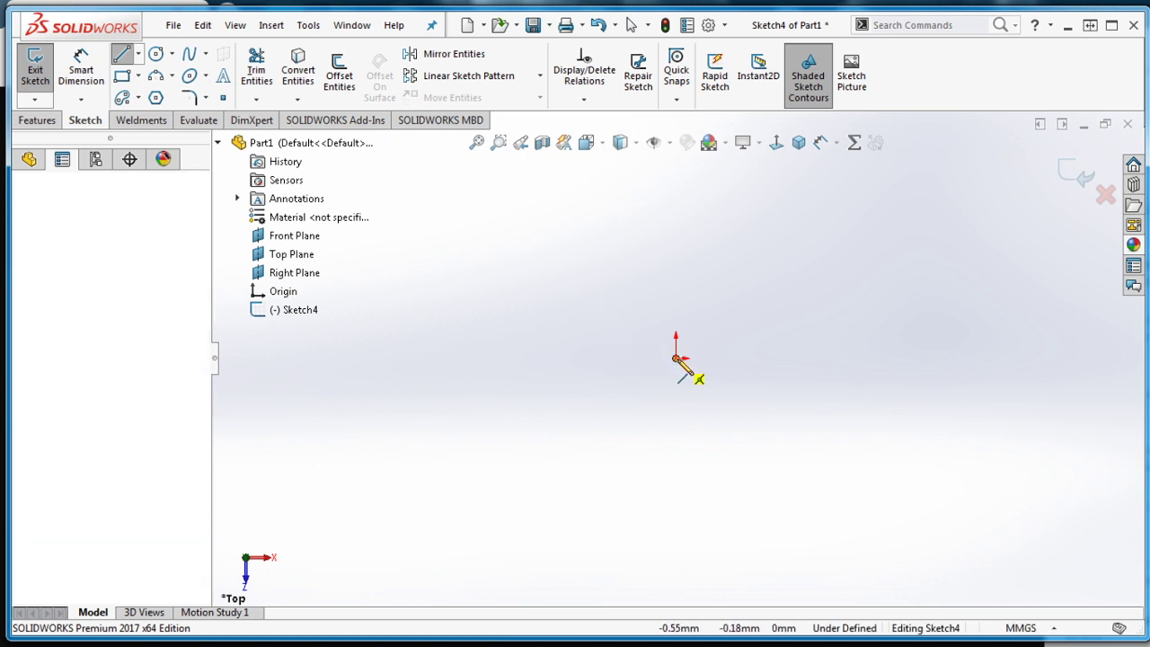
left_click(943, 358)
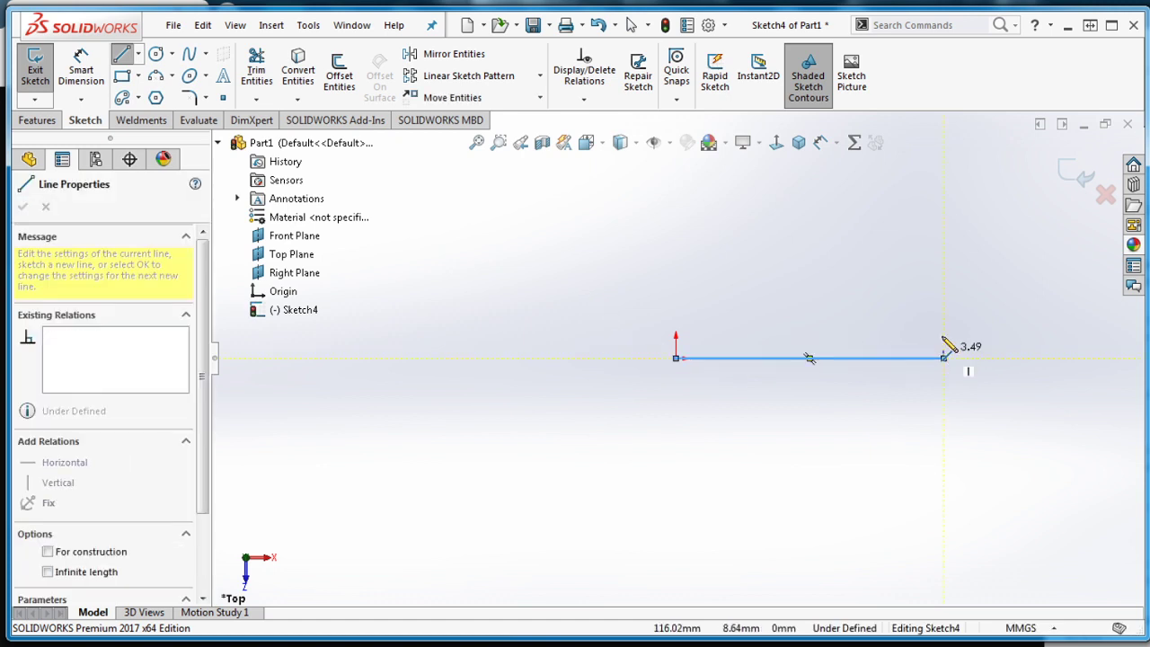
left_click(944, 276)
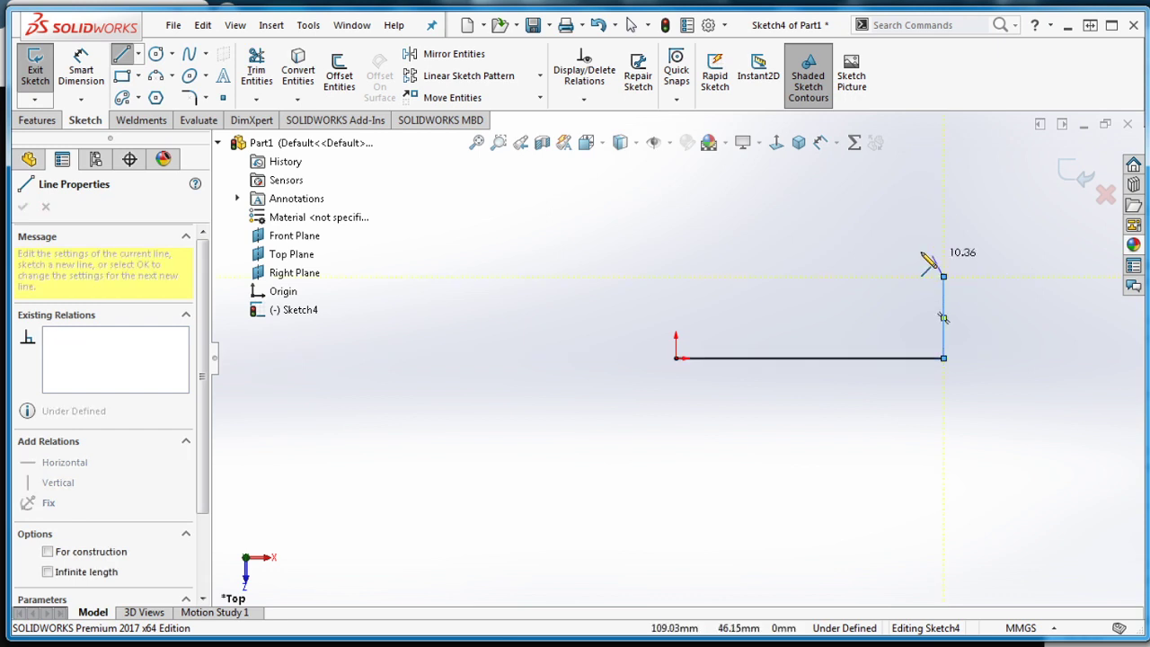
left_click(856, 210)
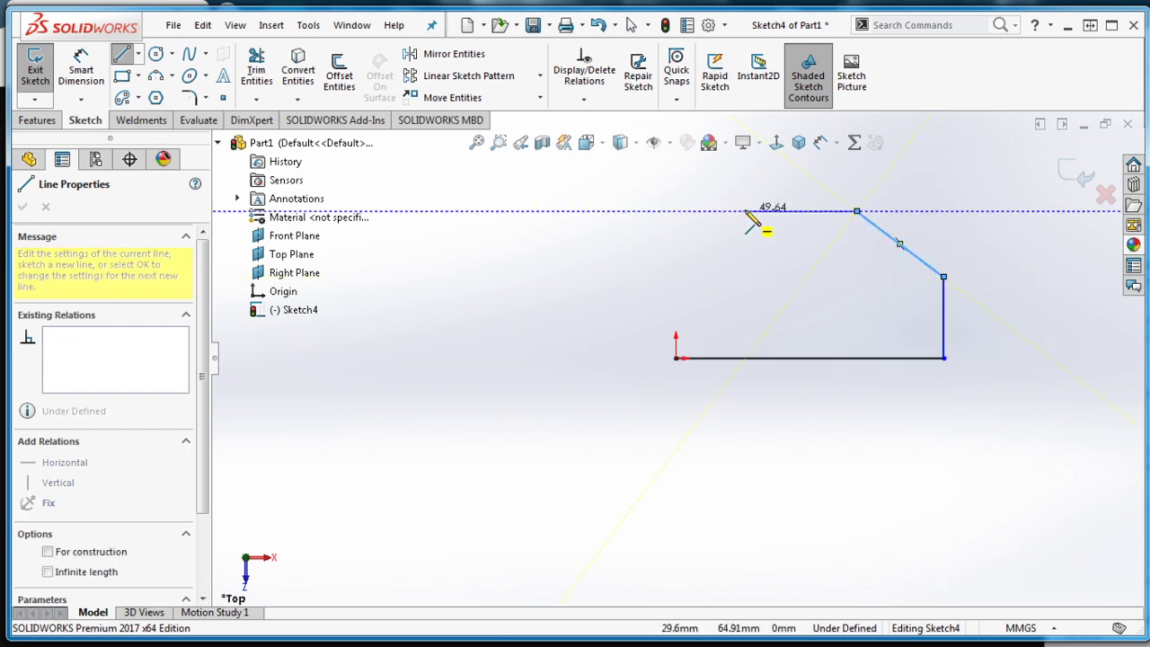
left_click(747, 211)
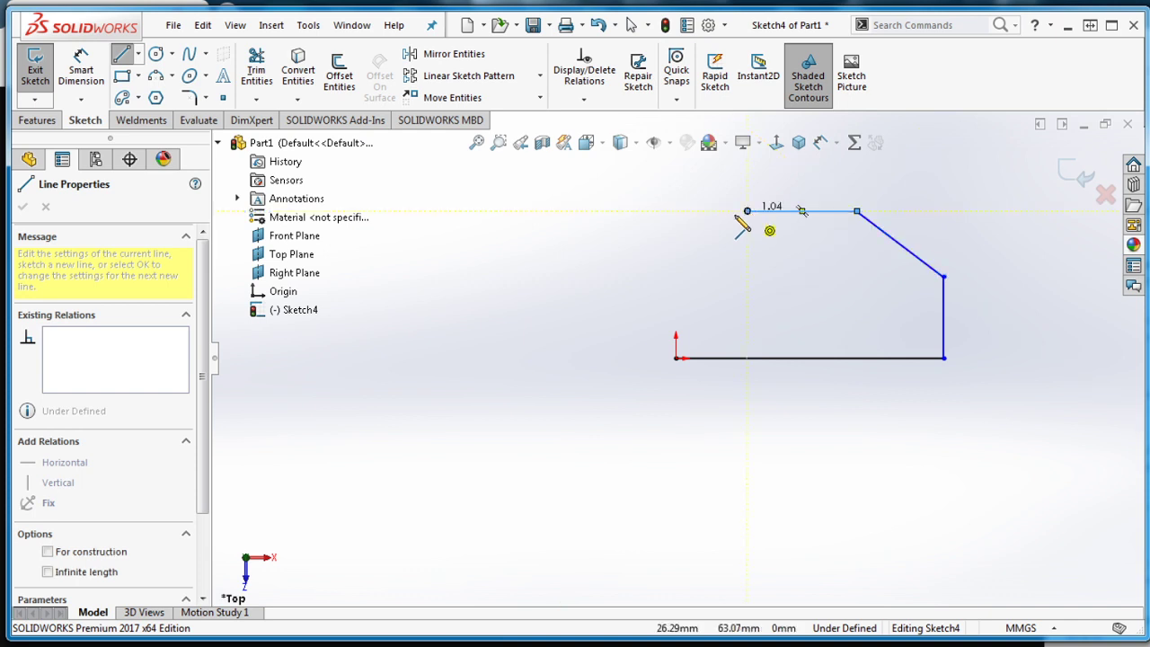
left_click(676, 269)
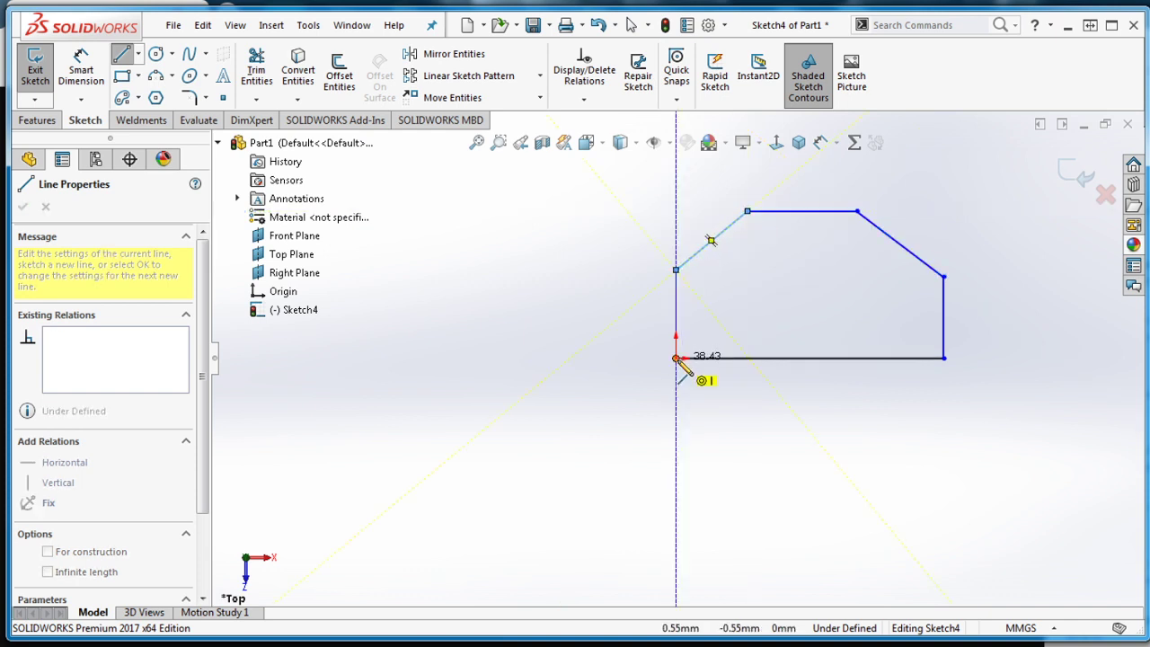
left_click(676, 358)
Draw two side-by-side circles inside the outline, centred at about (35, 28) mm and (92, 31) mm from the origin.
left_click(156, 54)
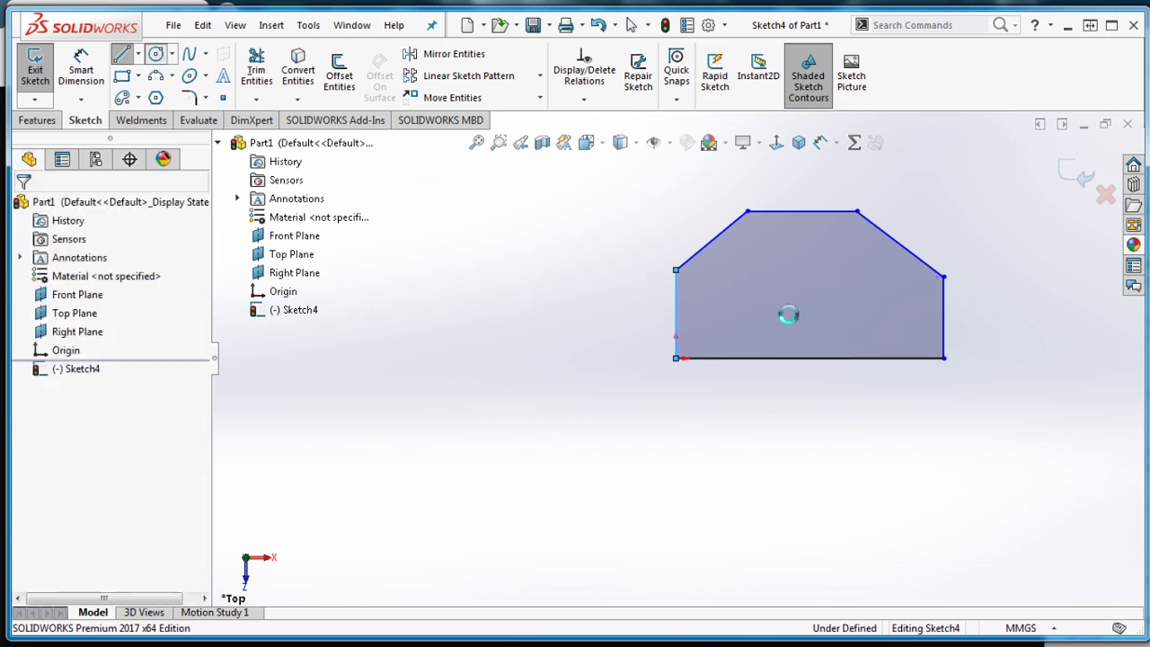
left_click(757, 293)
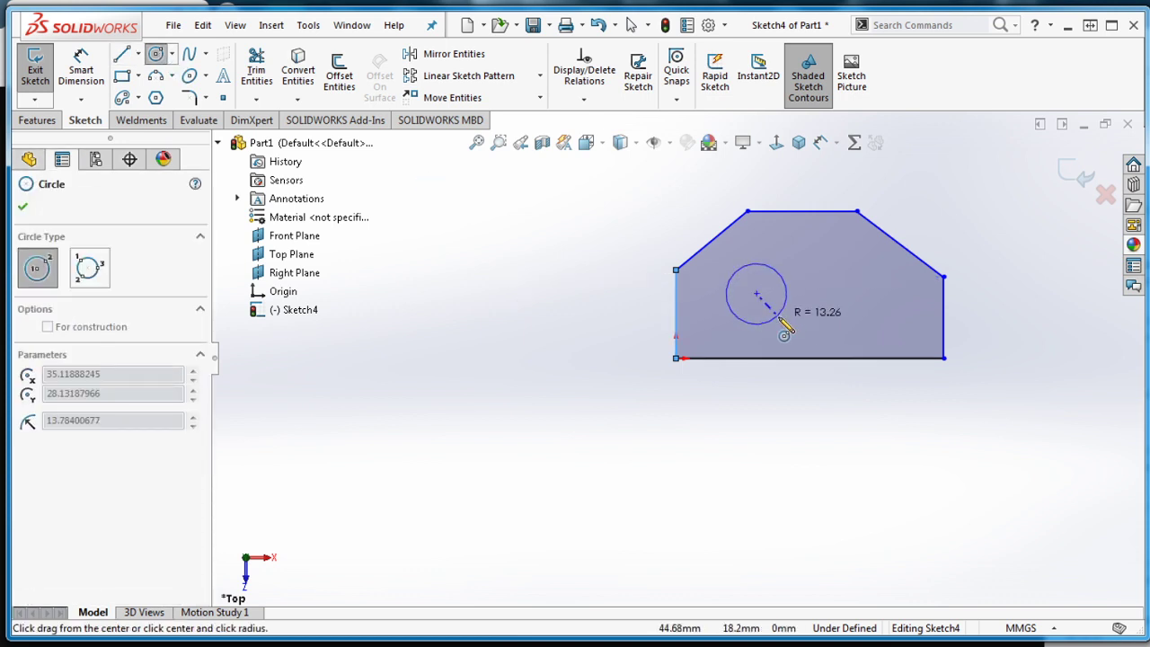
left_click(780, 317)
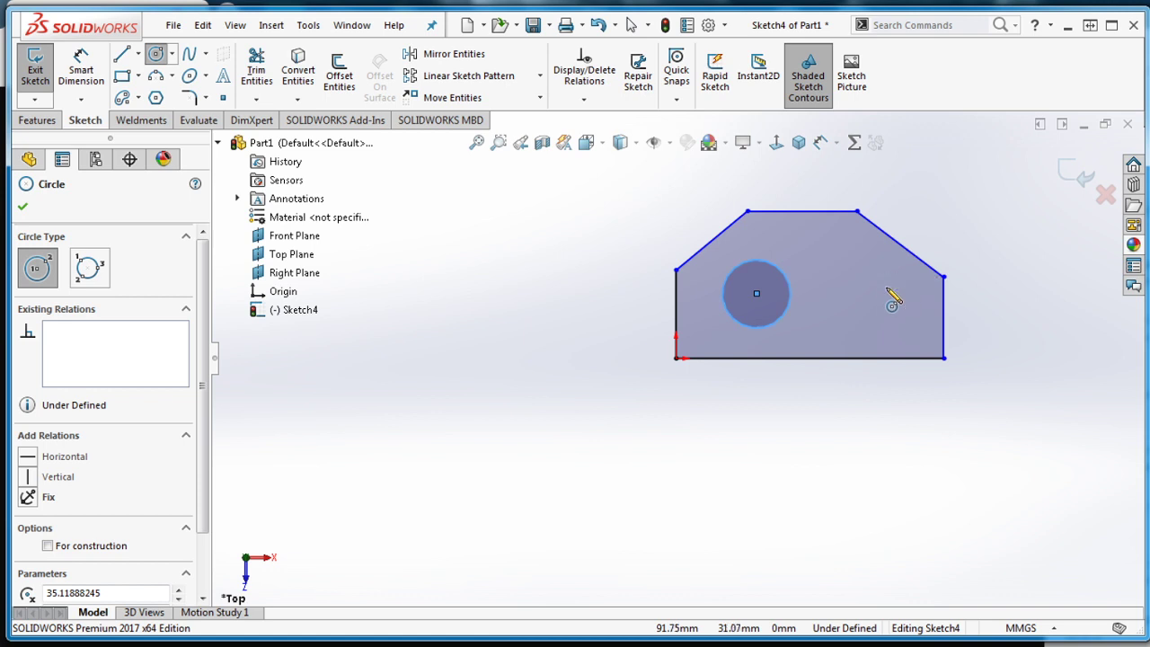
left_click(887, 289)
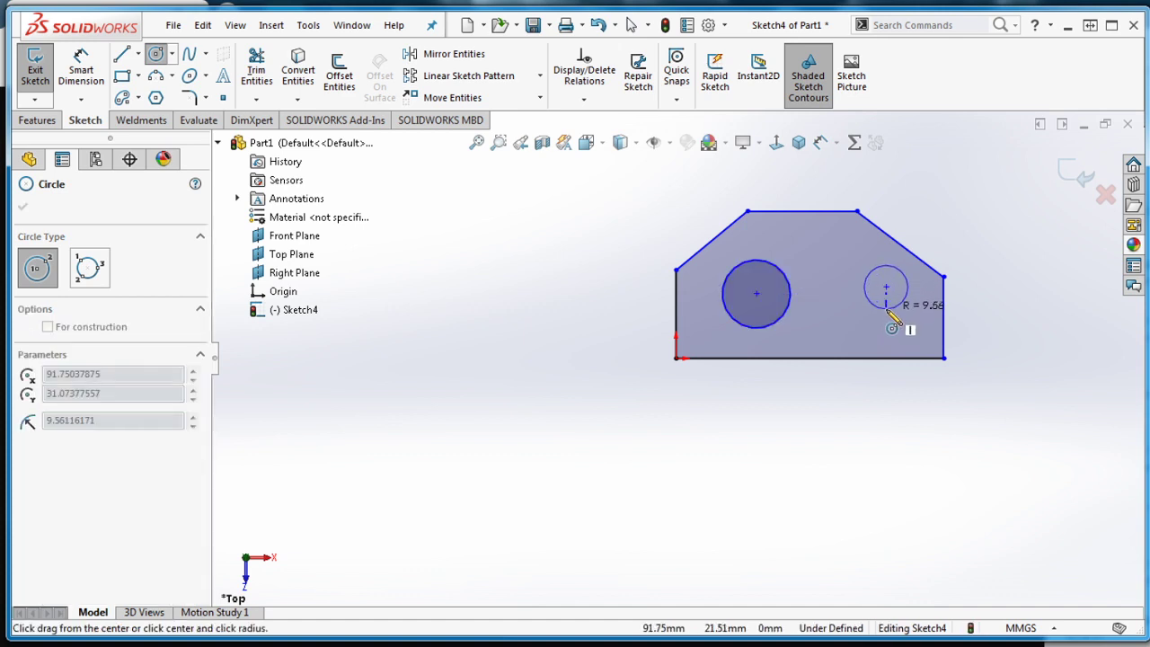
left_click(885, 335)
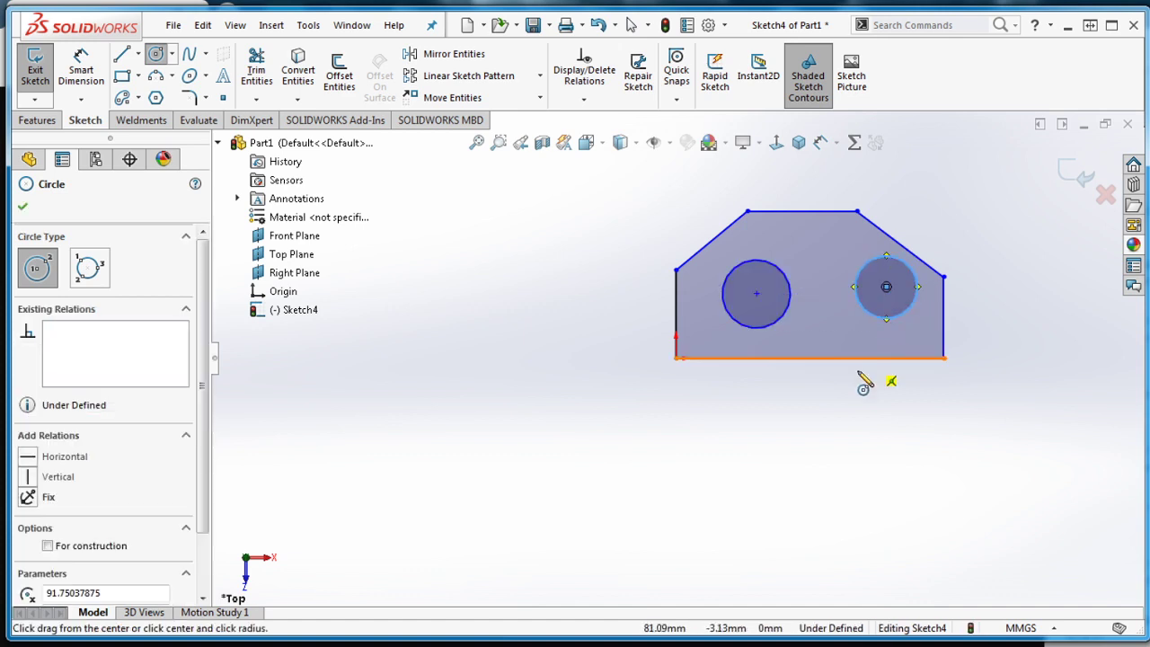
Dimension the horizontal distance from the origin to the left circle's centre as 3.6 mm, following the reference drawing.
left_click(77, 80)
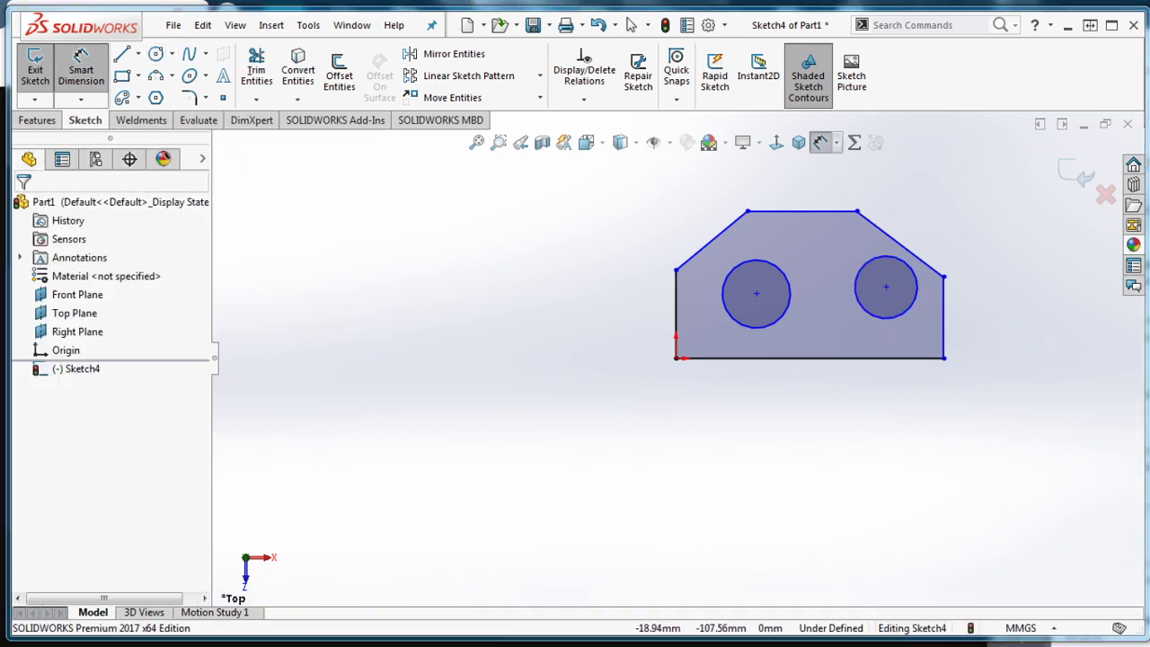
key("alt+Tab")
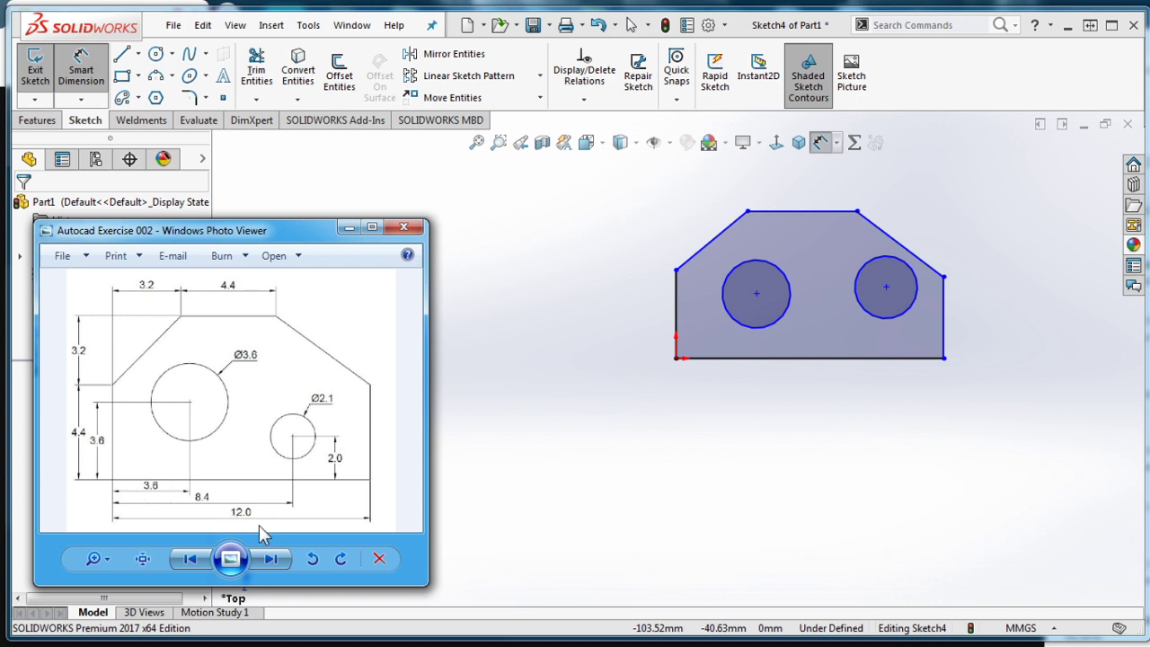
left_click(800, 358)
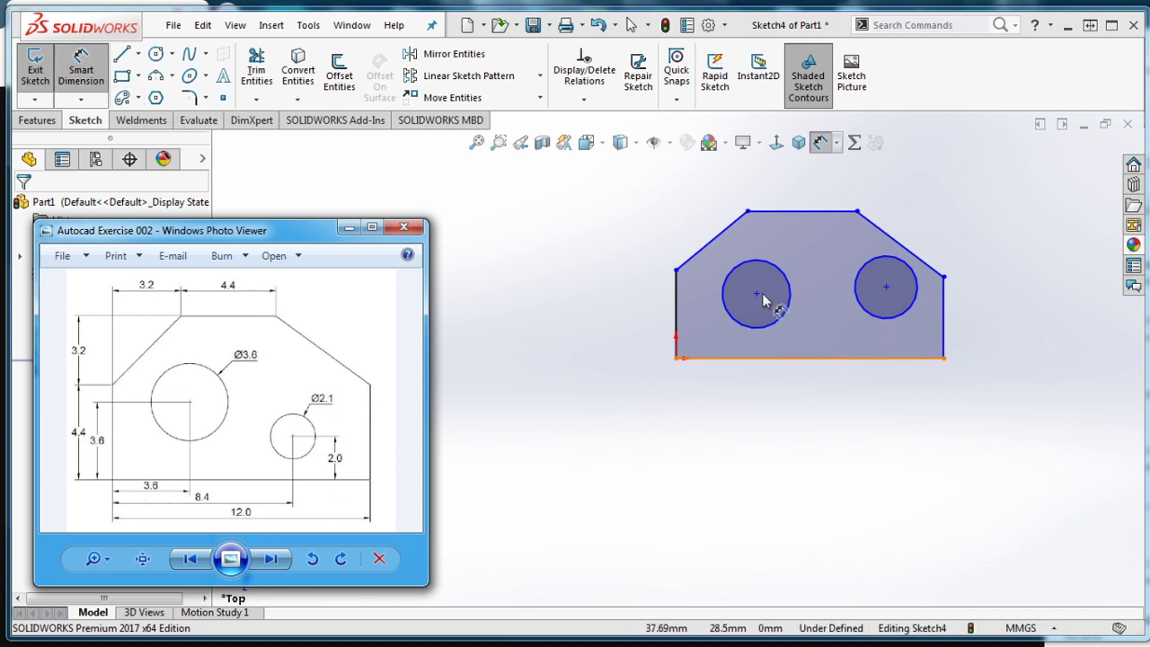
left_click(757, 294)
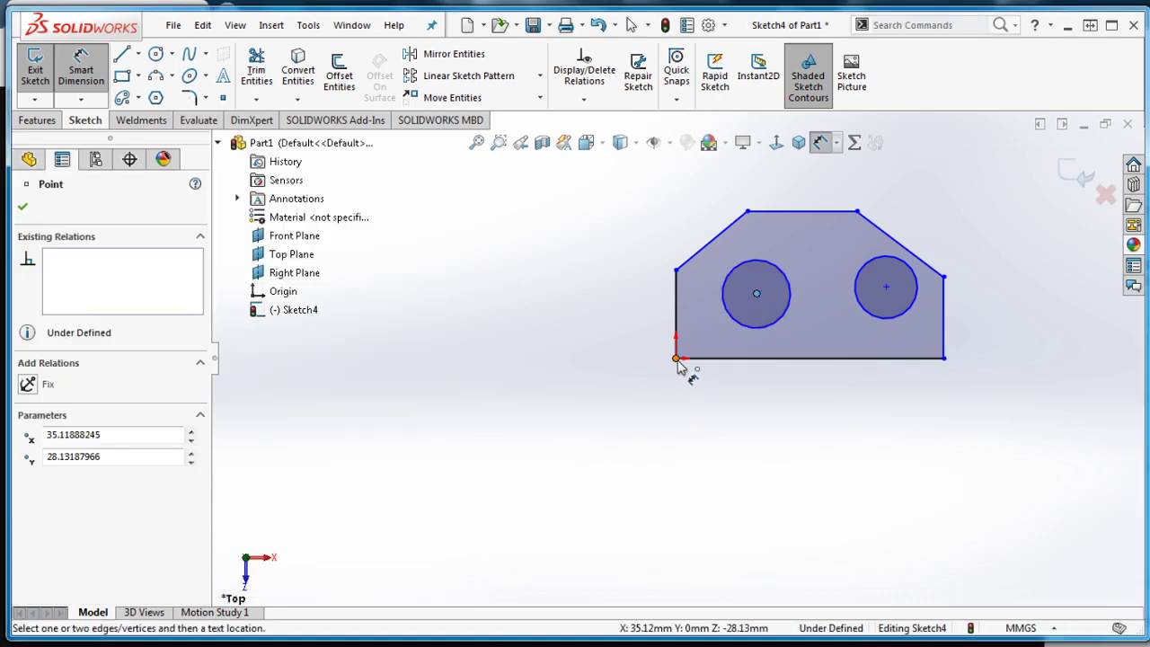
left_click(677, 360)
left_click(723, 444)
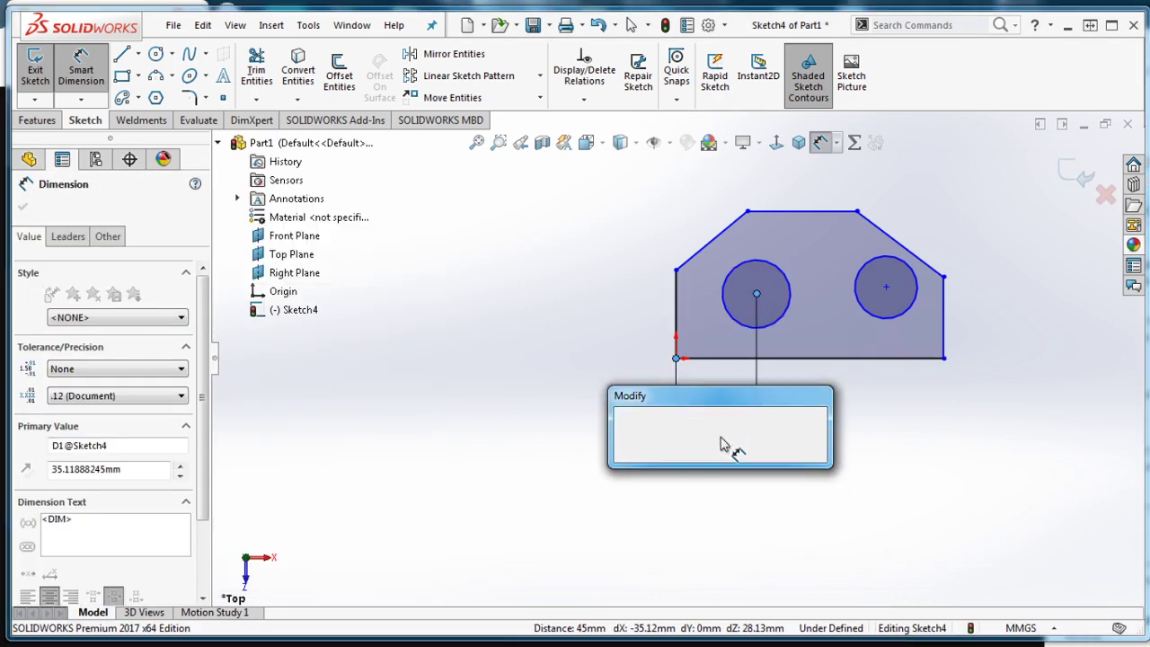
type("3.6")
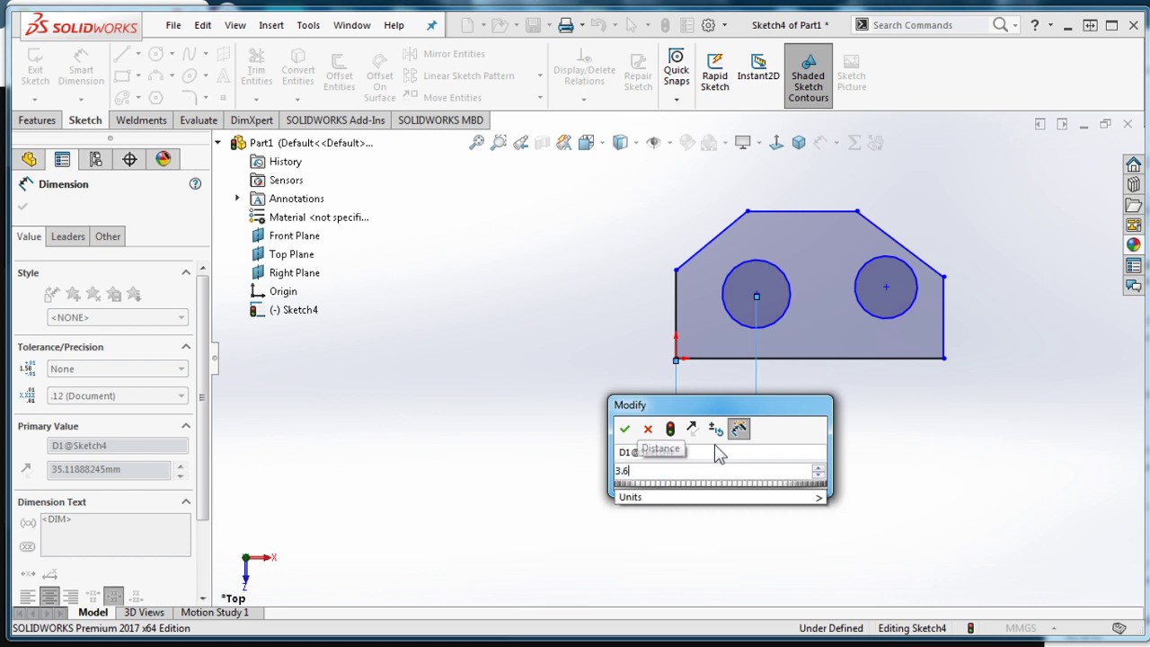
key("Return")
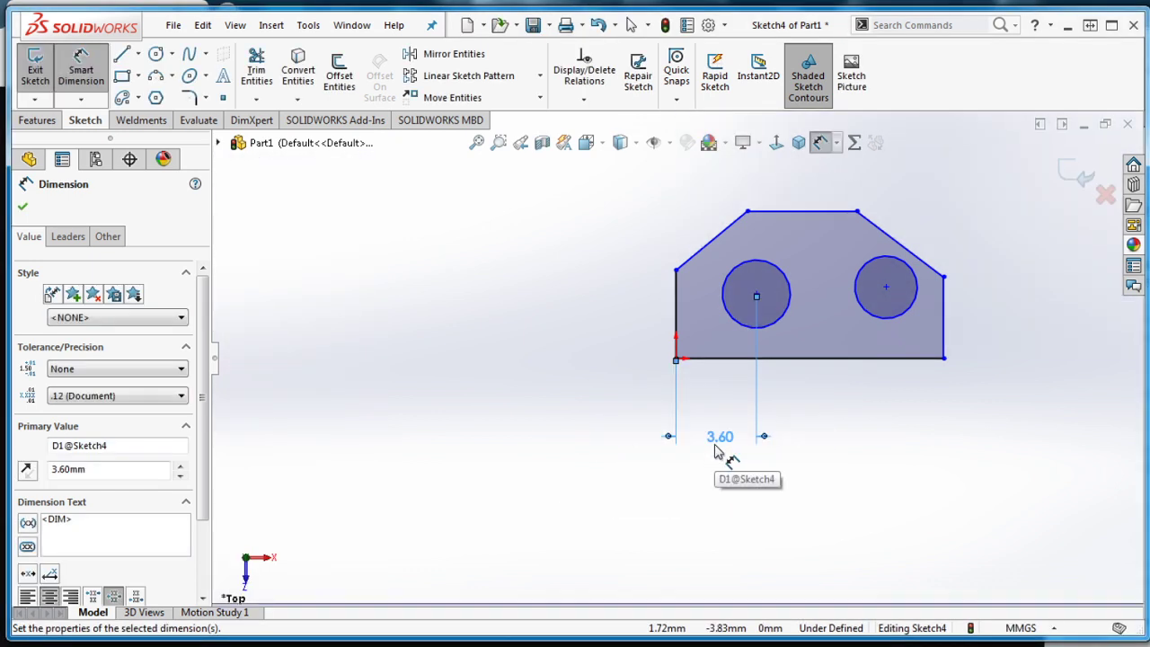
Dimension the horizontal distance from the outline's left edge to the right circle's centre as 8.4 mm.
left_click(678, 333)
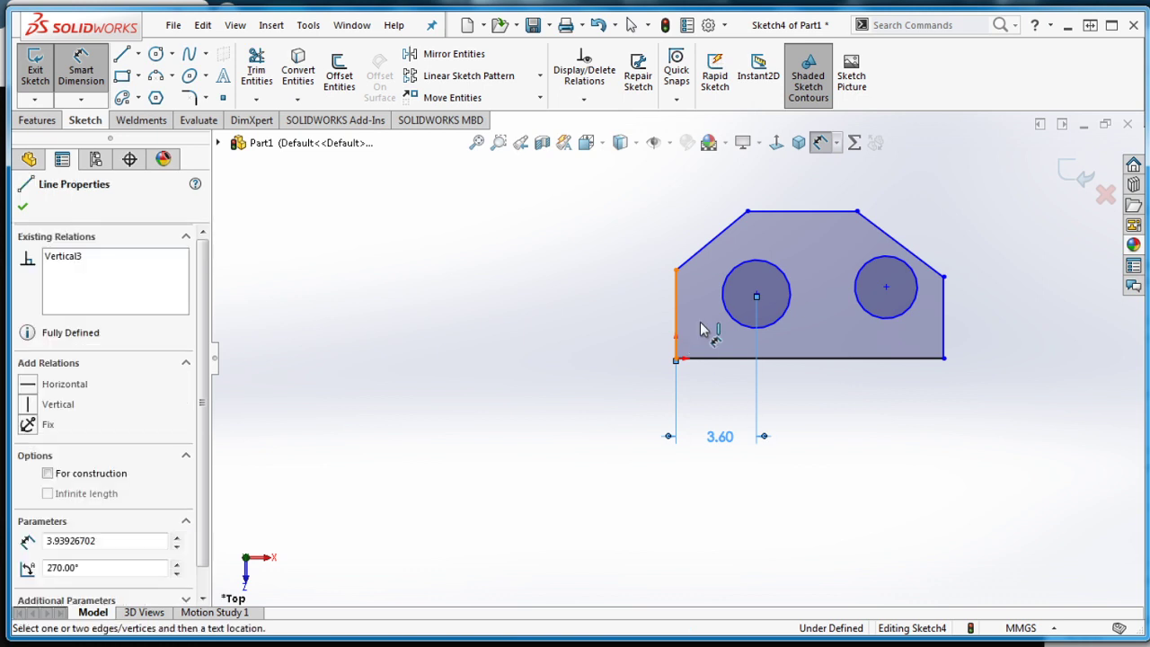
left_click(886, 288)
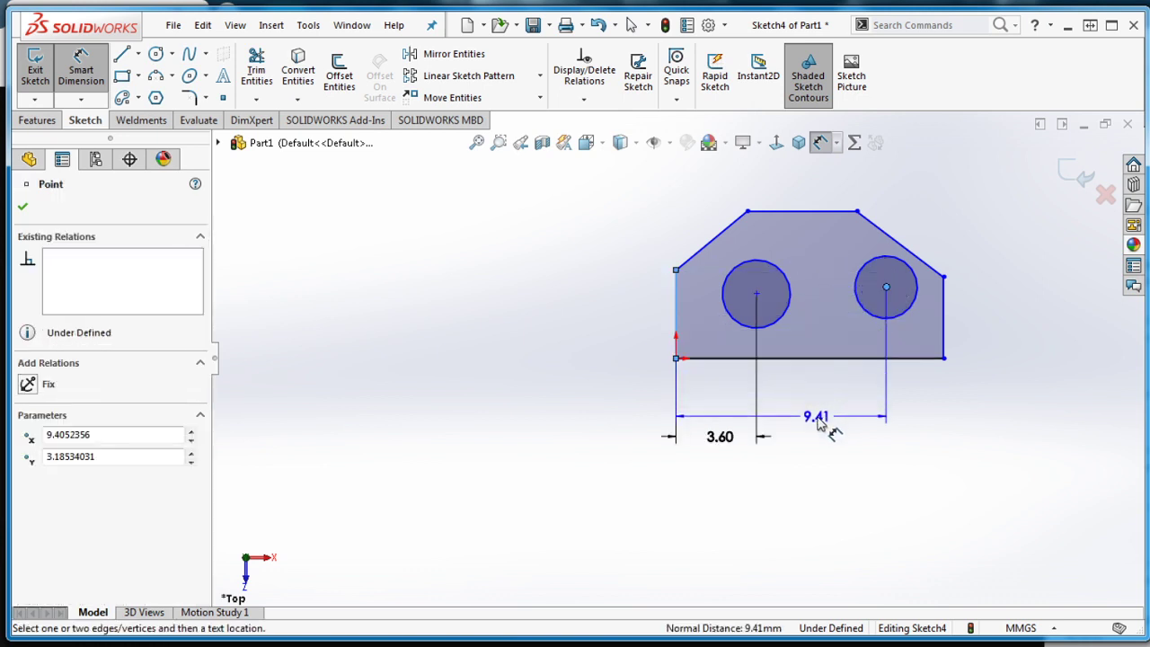
left_click(825, 418)
type("8.4")
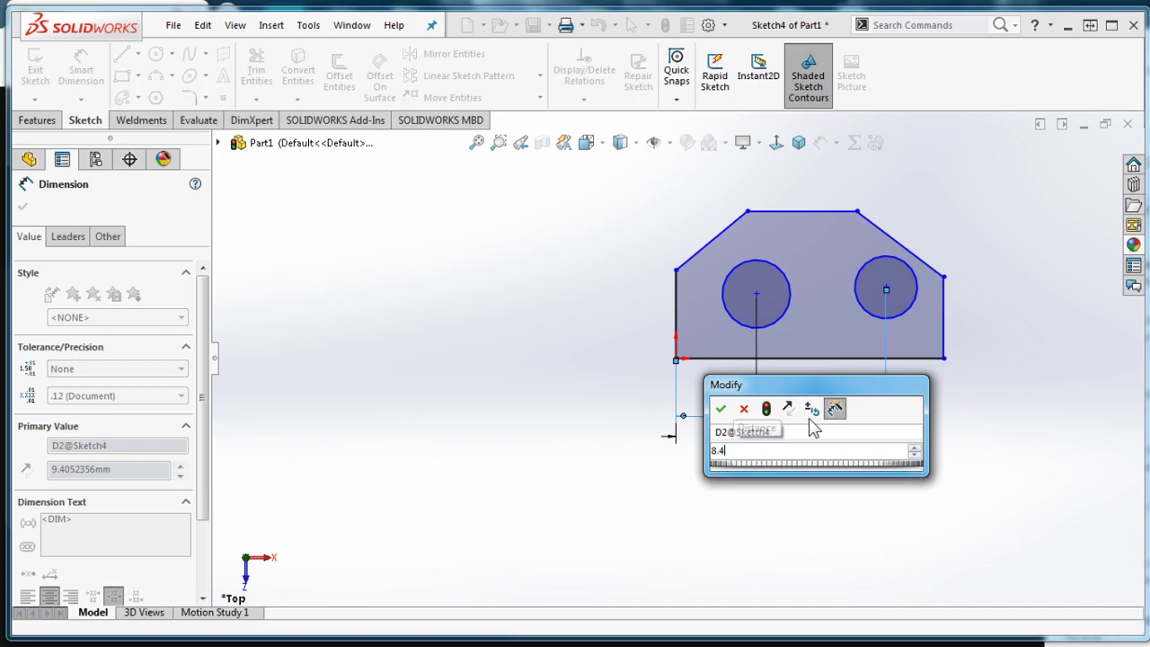
key("Return")
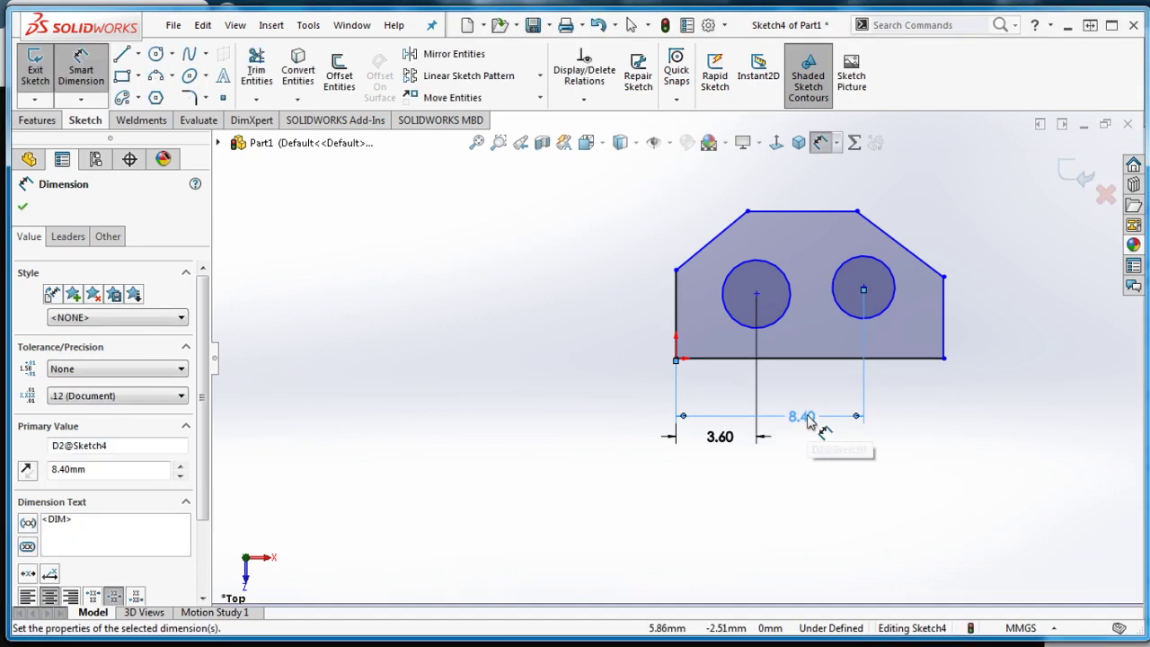
Dimension the overall width between the outline's left and right vertical edges as 12 mm.
left_click(679, 316)
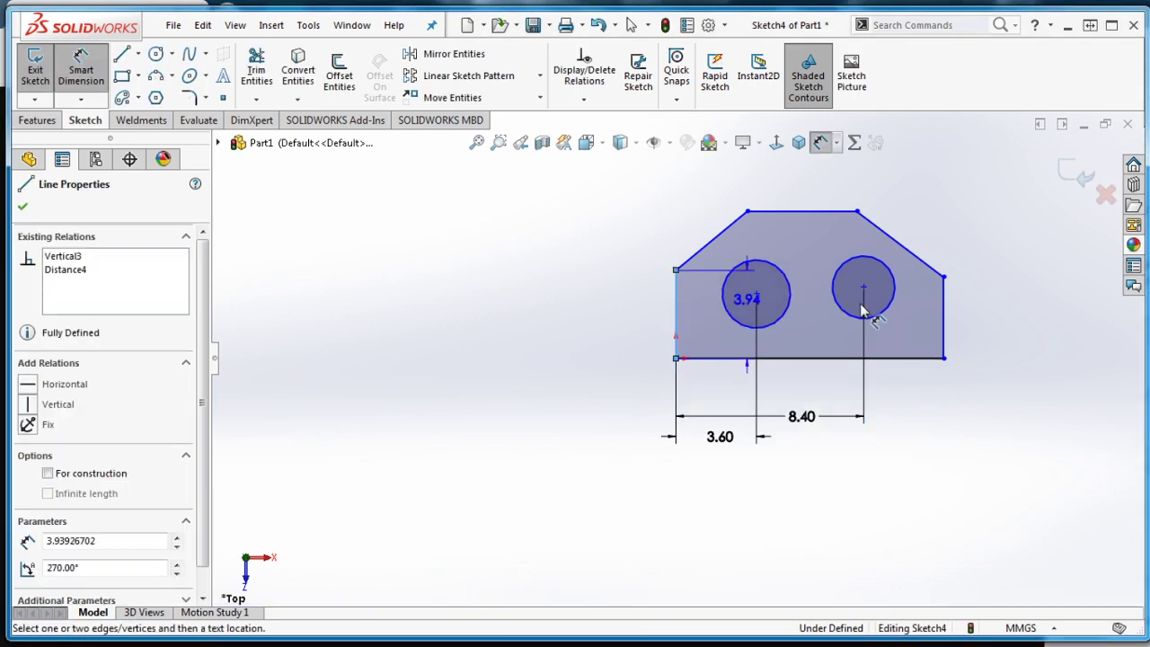
left_click(941, 310)
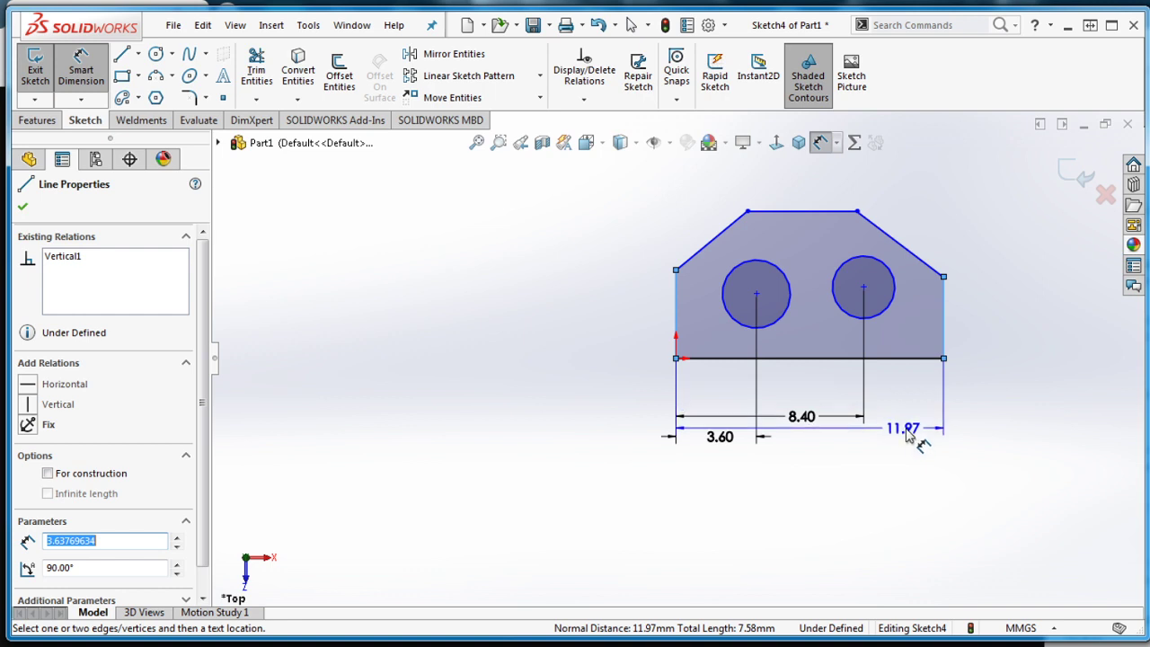
left_click(906, 430)
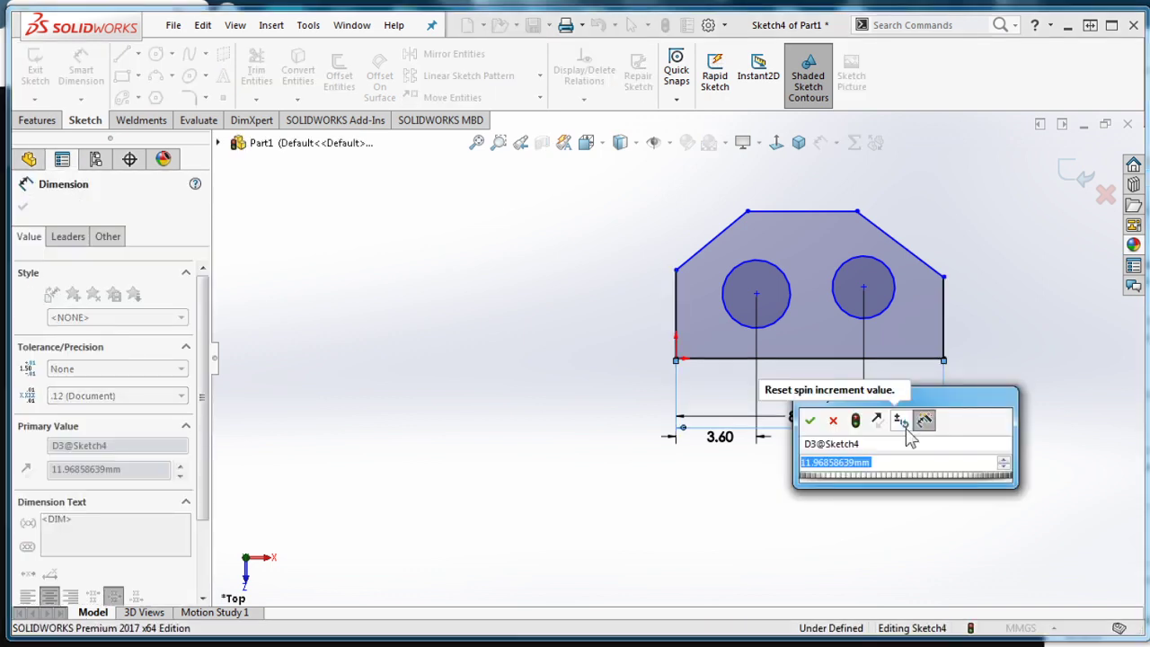
type("12")
key("Return")
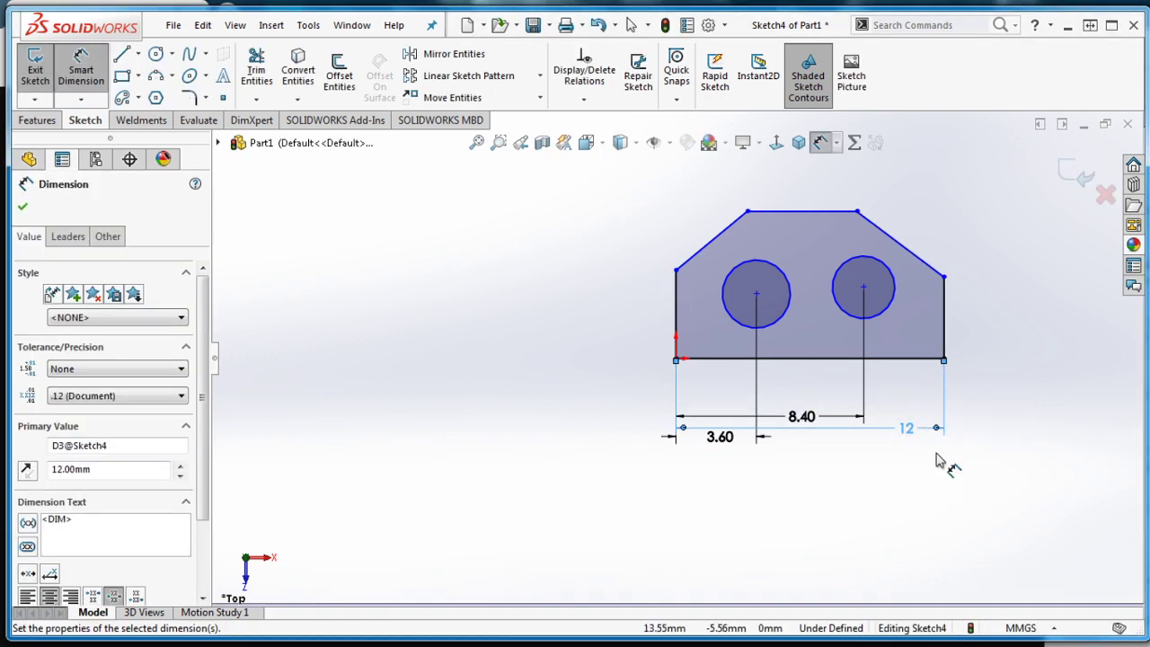
Check the reference drawing and dimension the left circle's centre 3.6 mm above the outline's bottom edge.
key("alt+Tab")
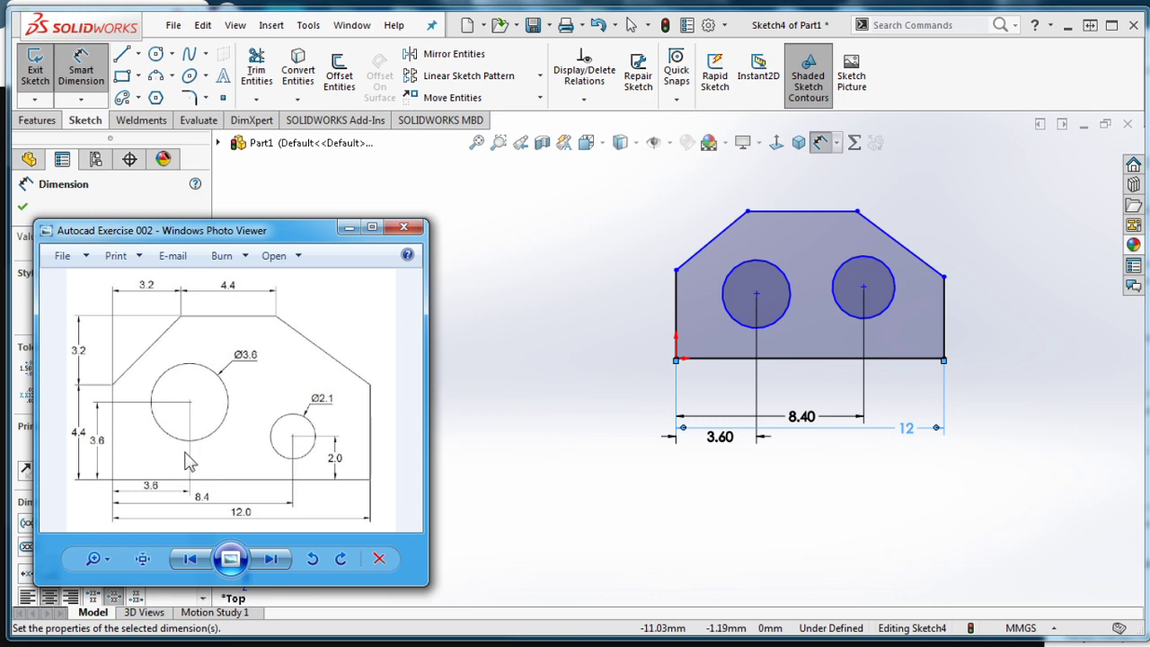
left_click(768, 360)
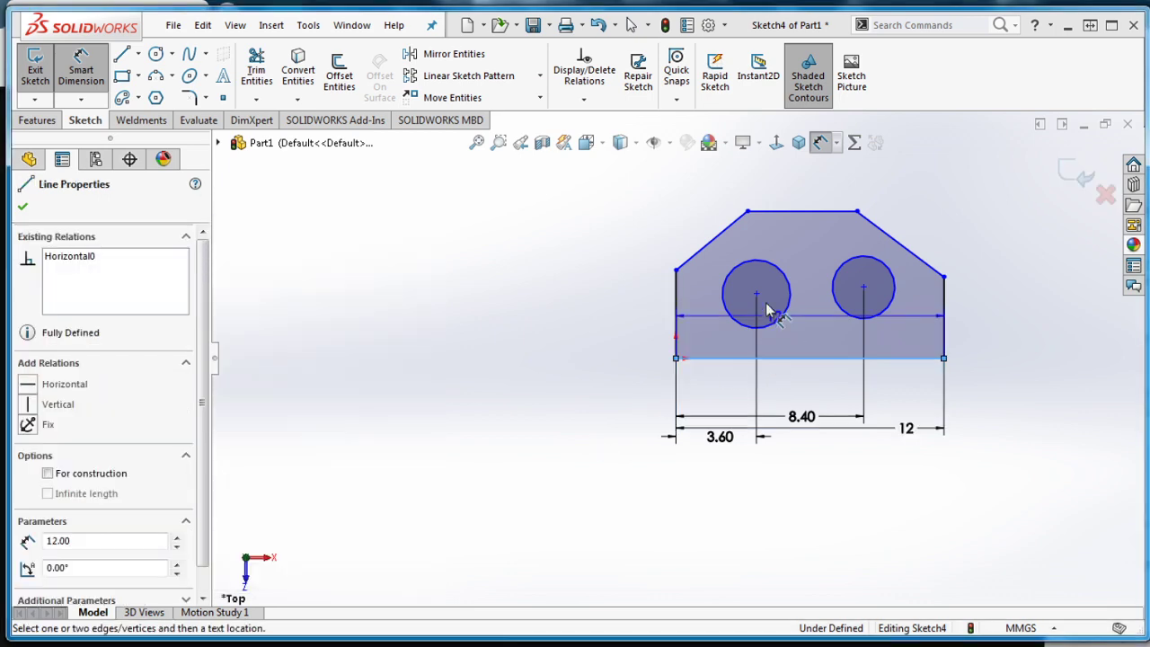
left_click(757, 294)
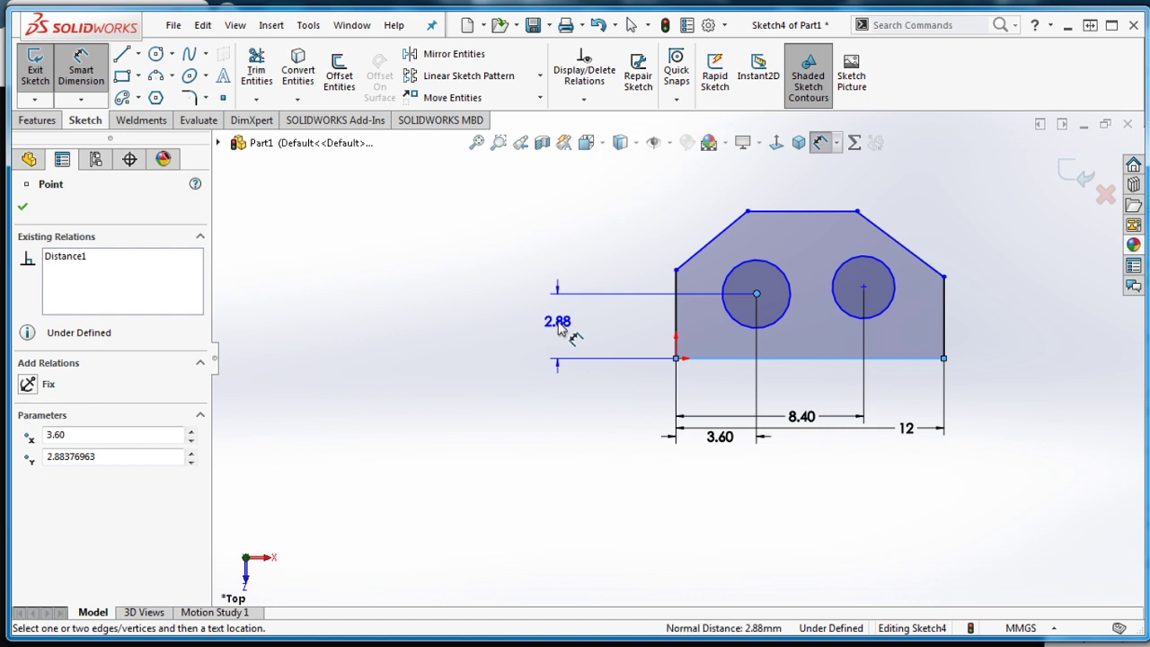
left_click(554, 323)
type("3.6")
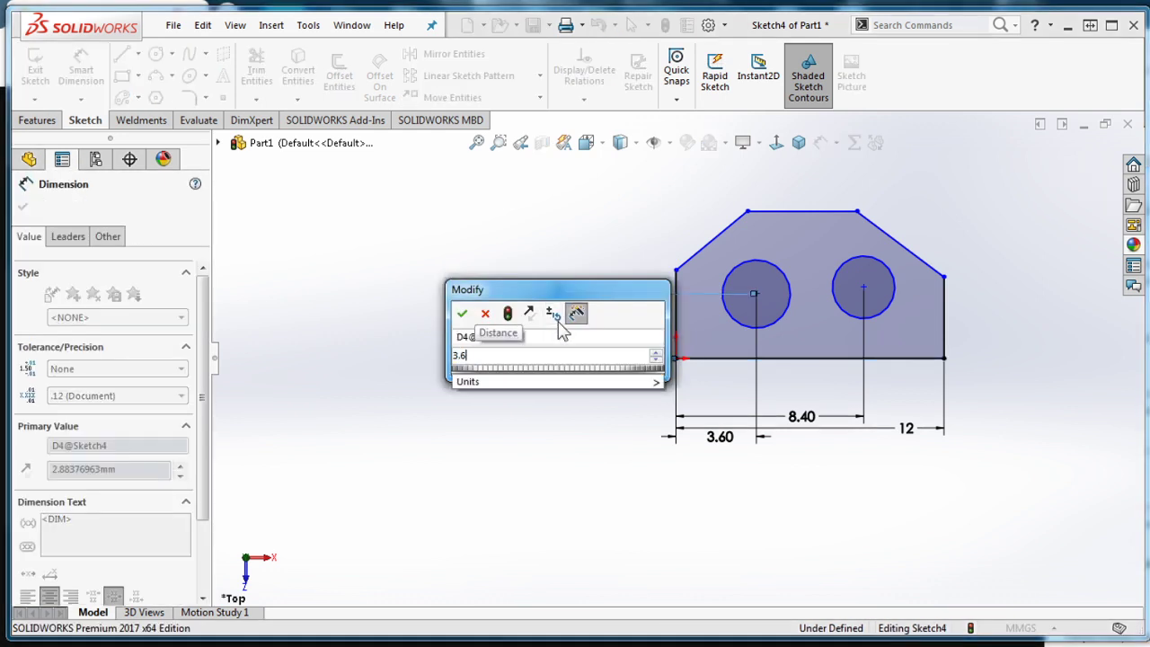
key("Return")
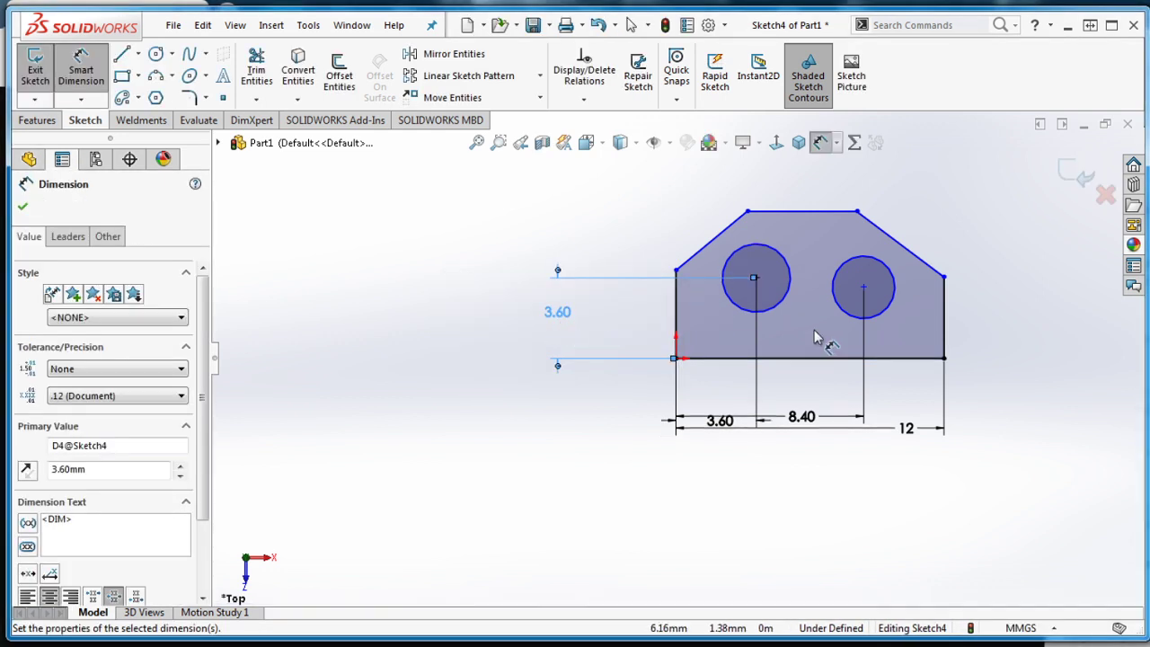
Dimension the right circle's centre 2 mm above the outline's bottom edge.
left_click(863, 288)
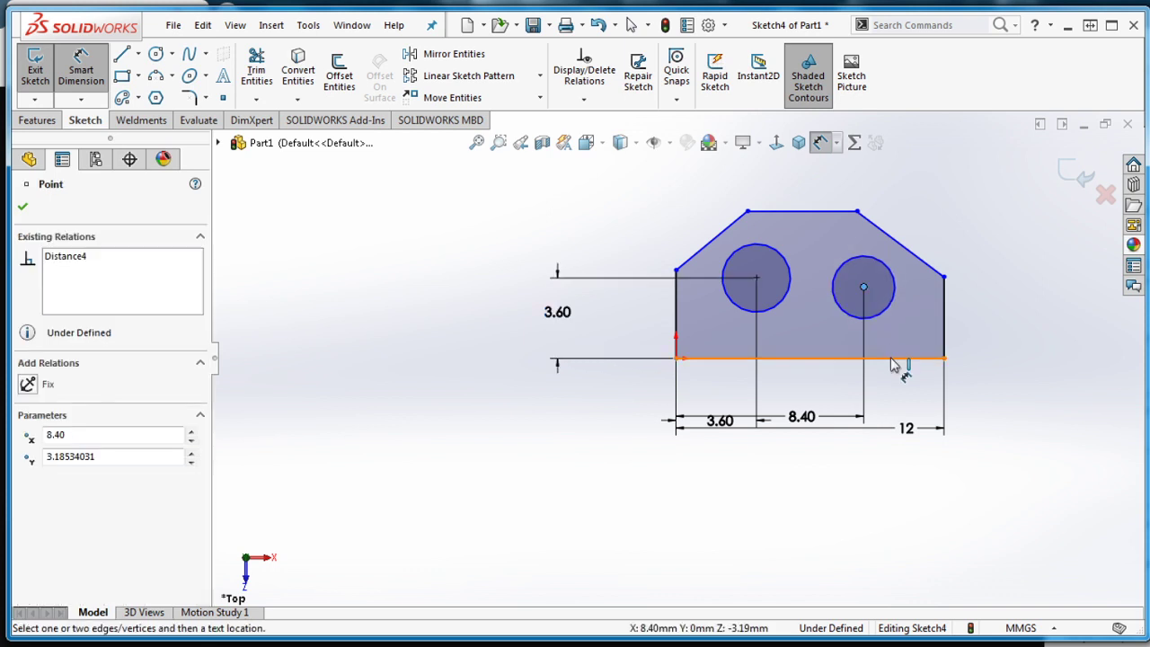
left_click(898, 359)
left_click(1027, 333)
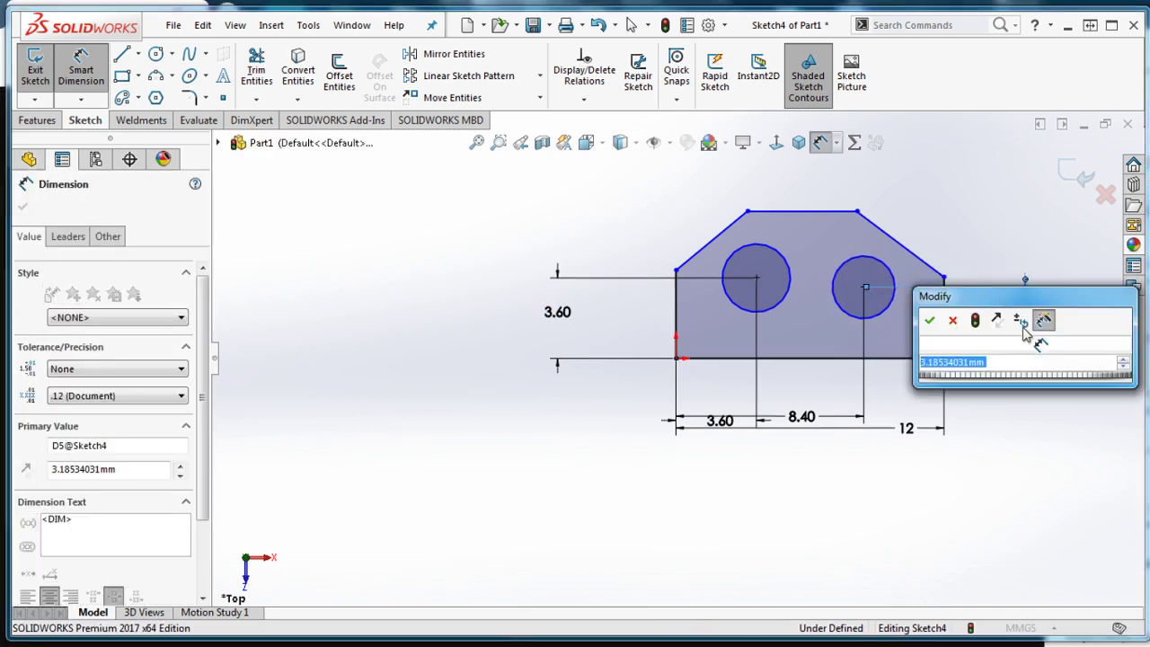
type("2")
key("Return")
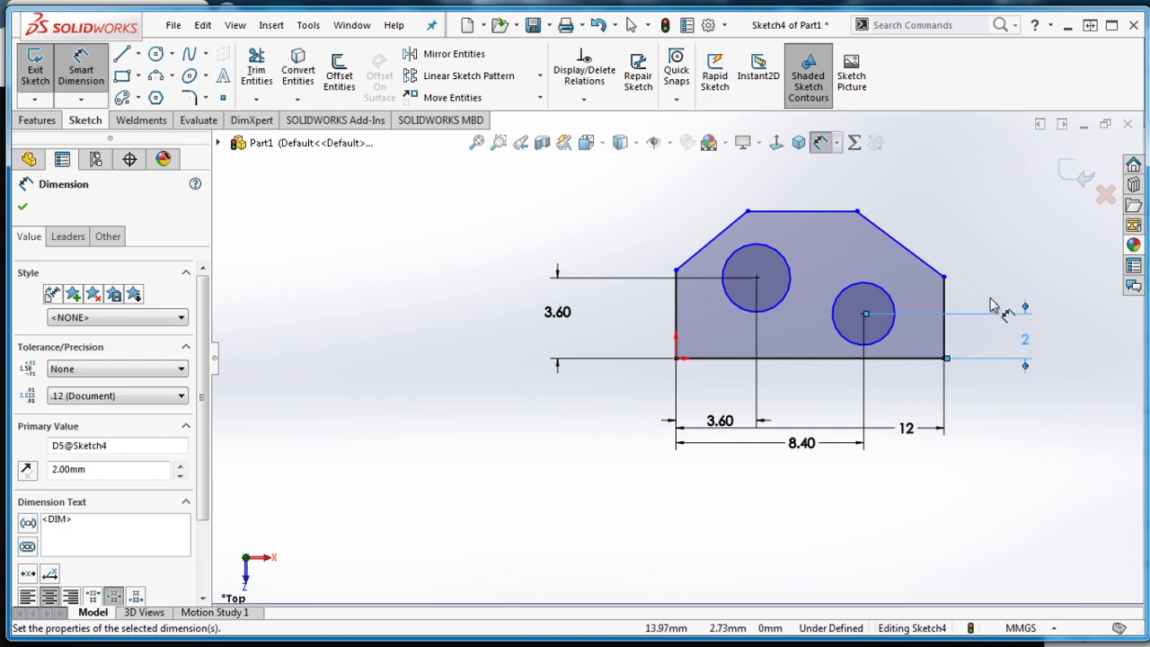
Check the reference drawing and dimension the horizontal distance from the outline's left edge to the top edge's left endpoint as 3.2 mm.
key("alt+Tab")
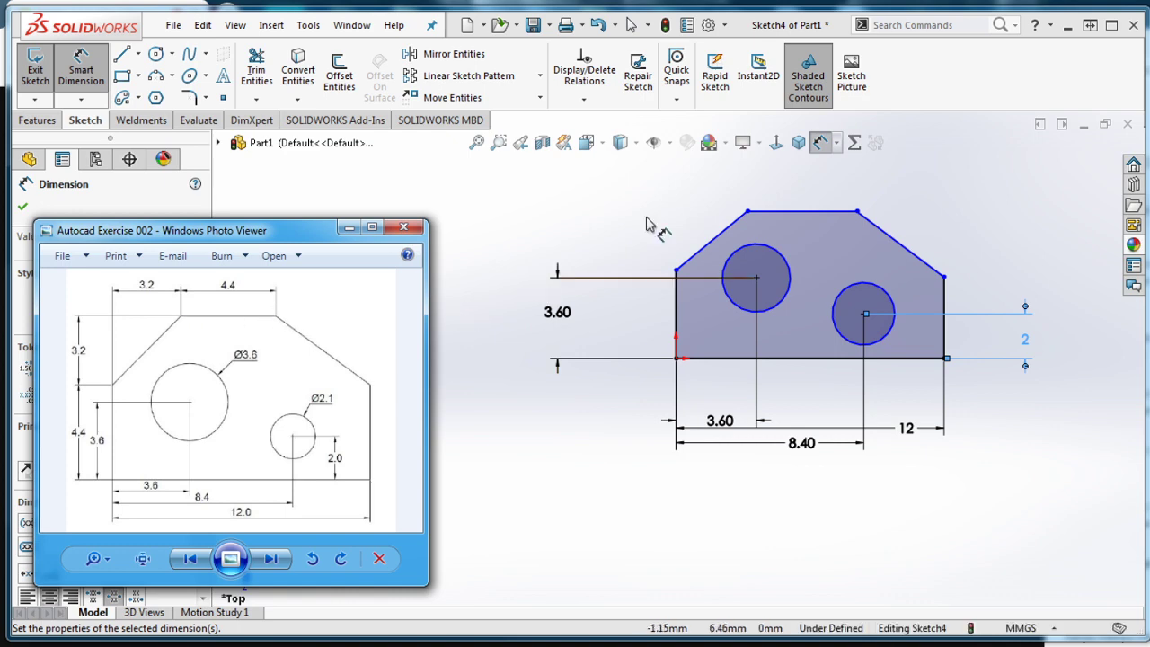
left_click(674, 300)
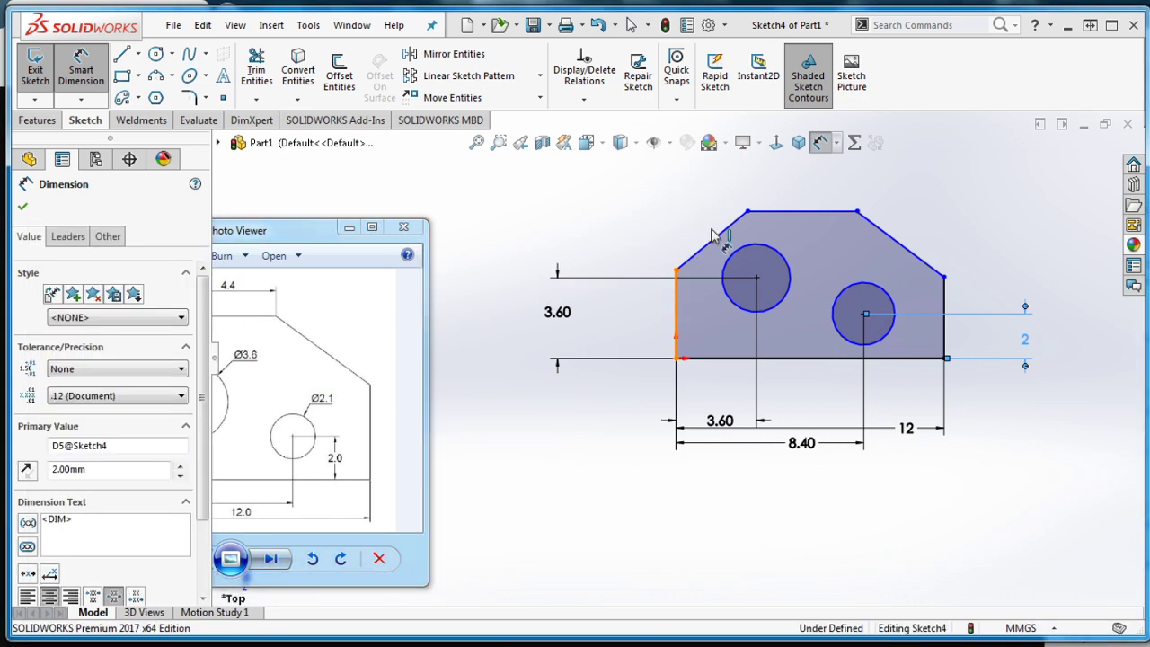
left_click(750, 211)
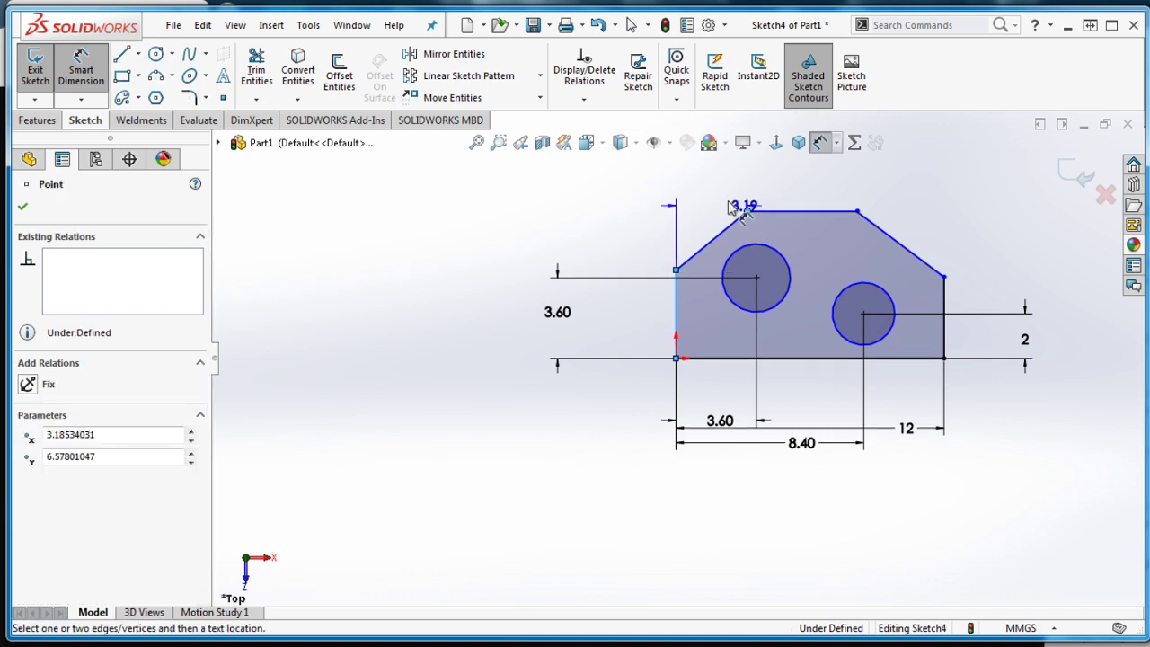
left_click(699, 186)
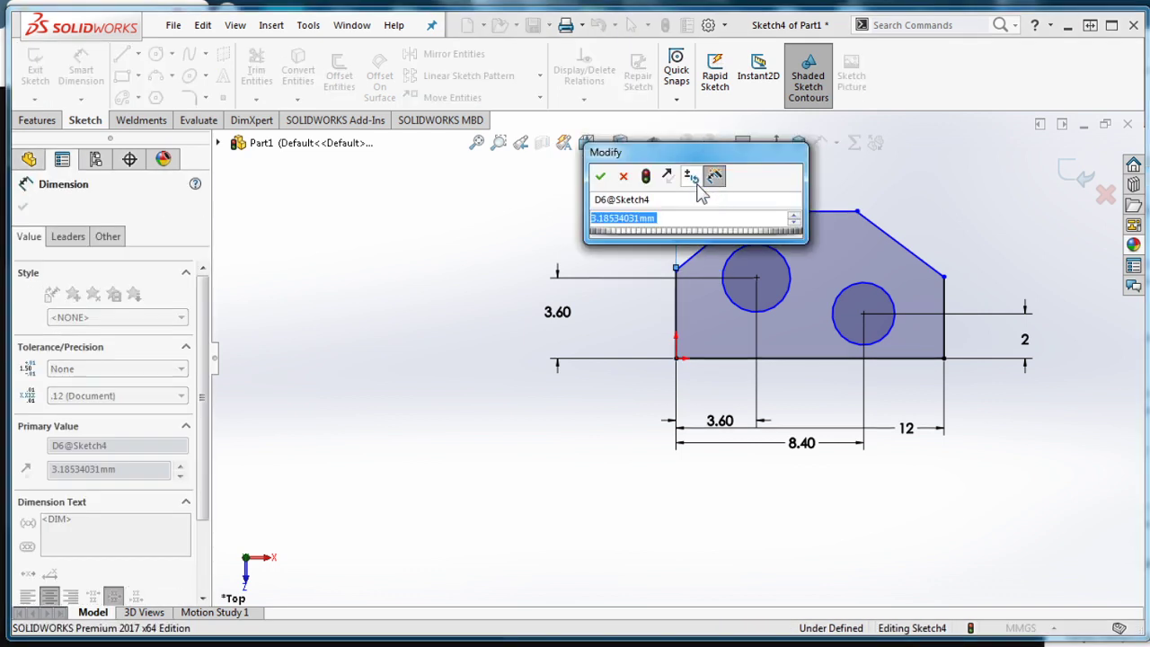
type("3.2")
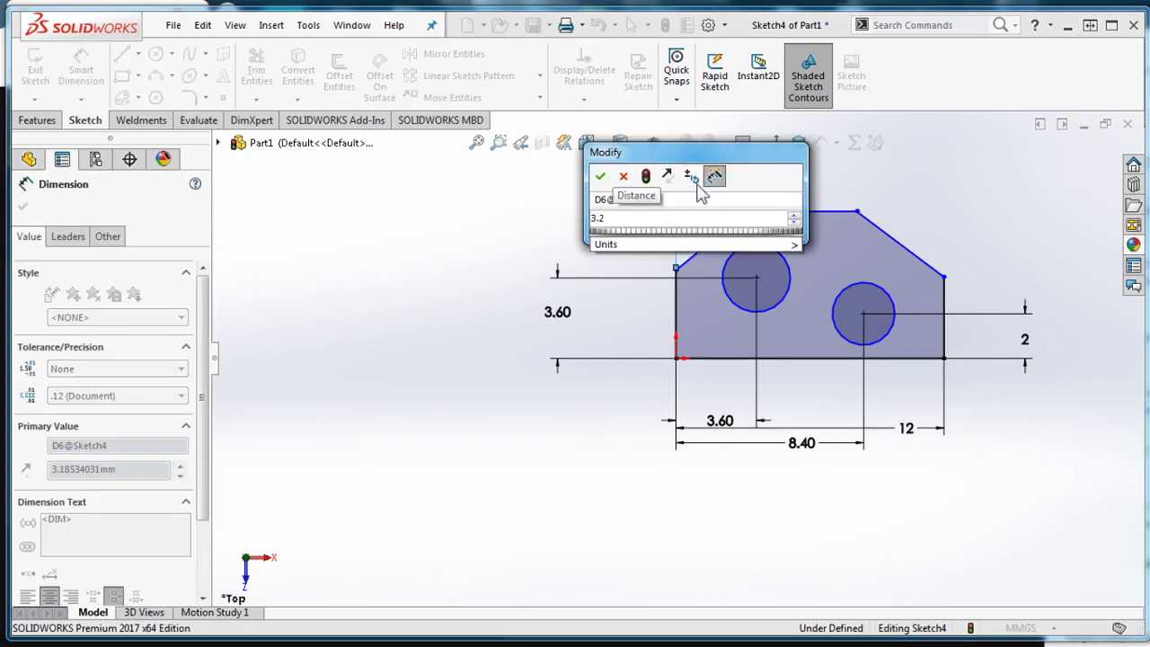
key("Return")
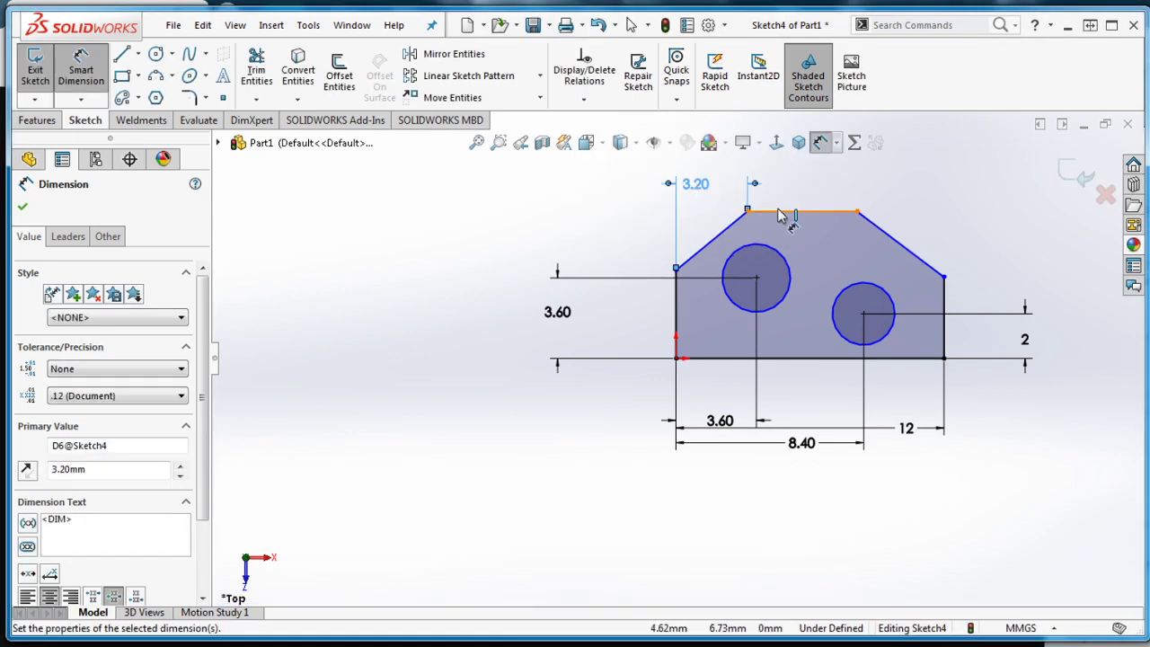
Dimension the length of the outline's horizontal top edge as 4.4 mm.
left_click(784, 213)
left_click(795, 199)
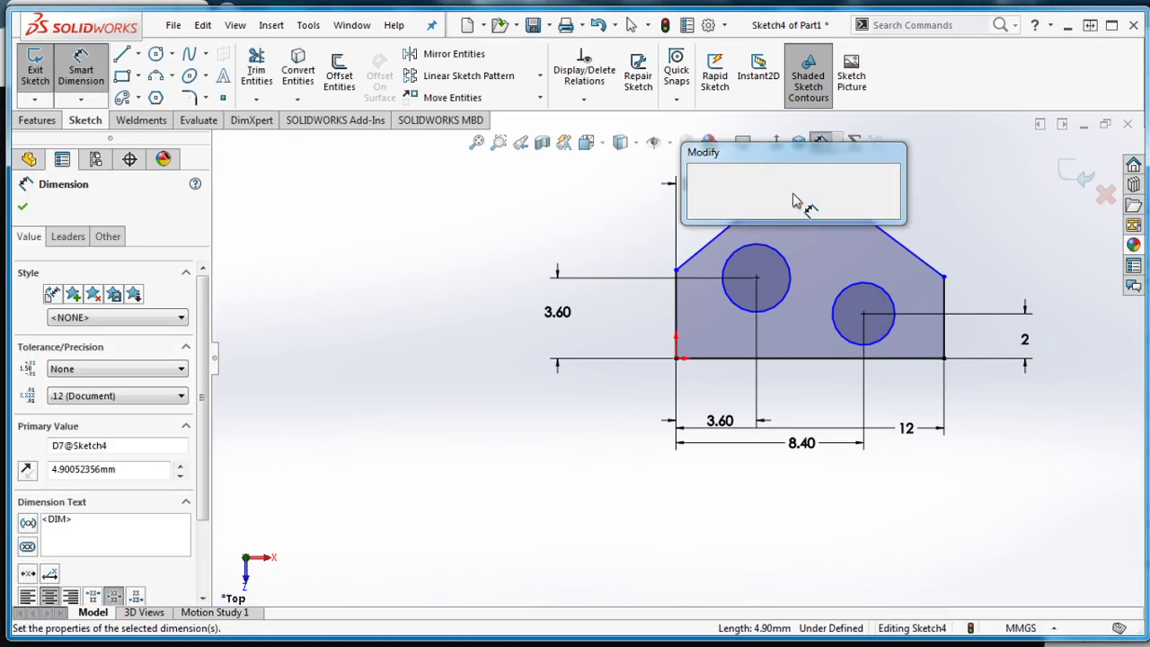
type("4.4")
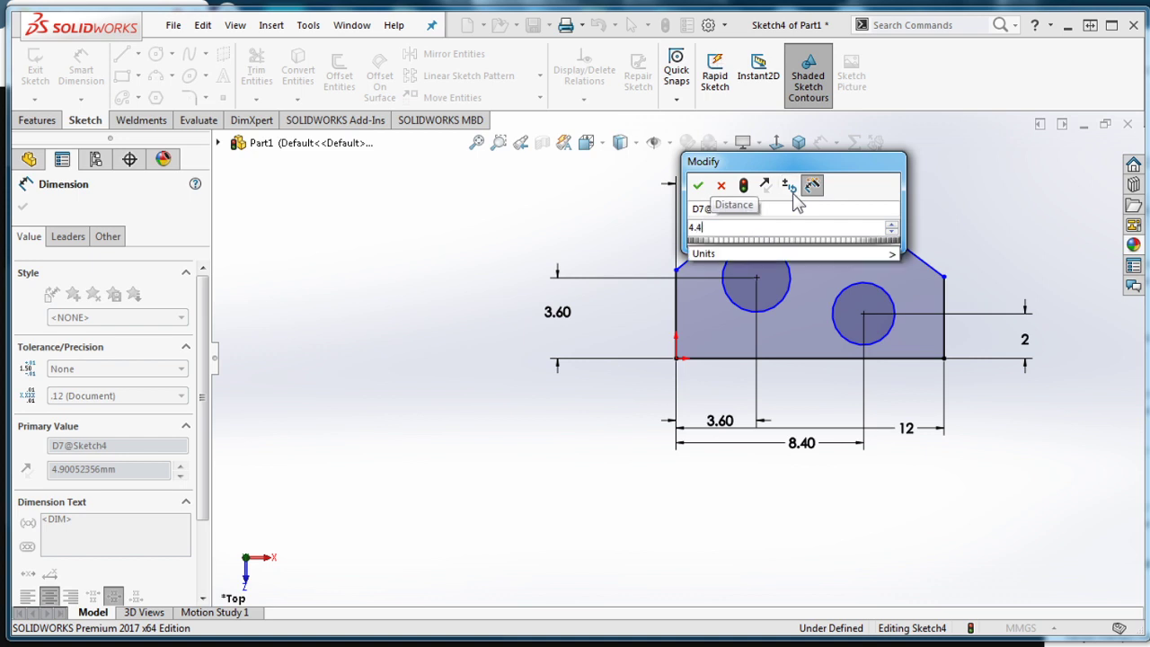
key("Return")
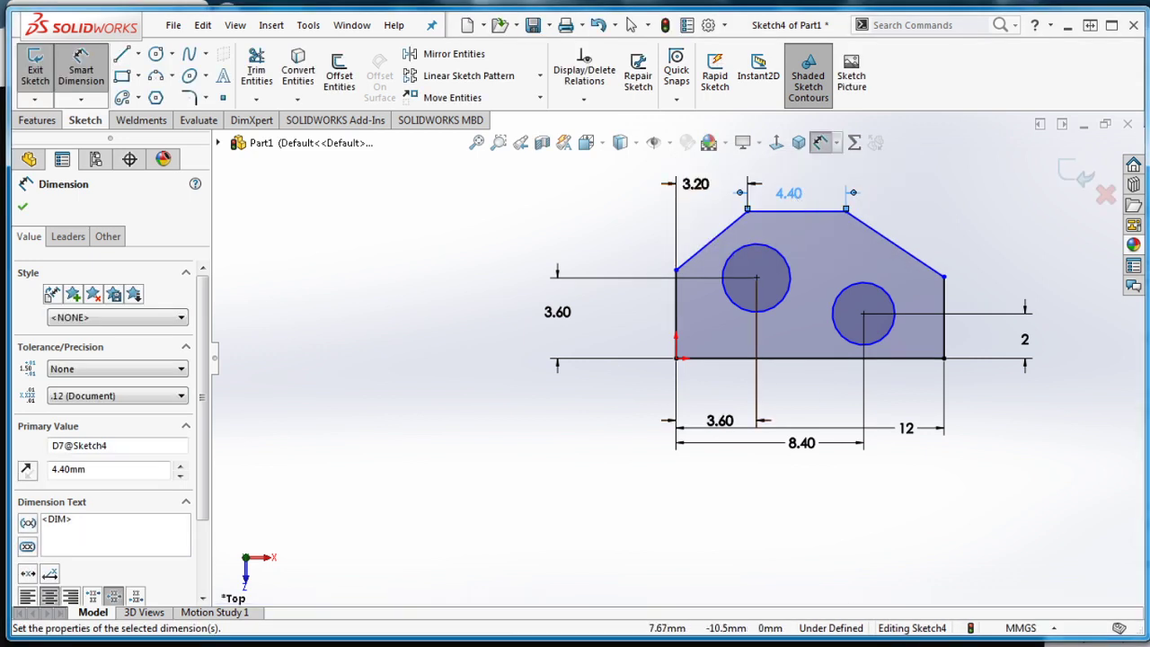
Check the reference drawing and dimension the height of the outline's left vertical edge as 4.4 mm.
key("alt+Tab")
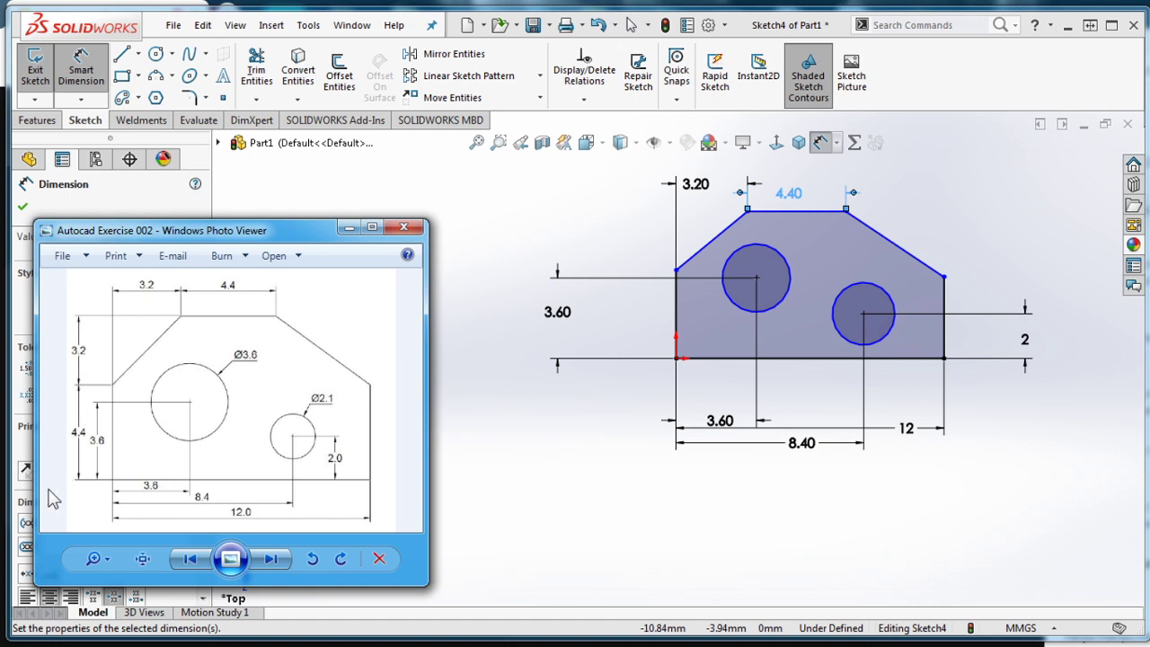
left_click(548, 231)
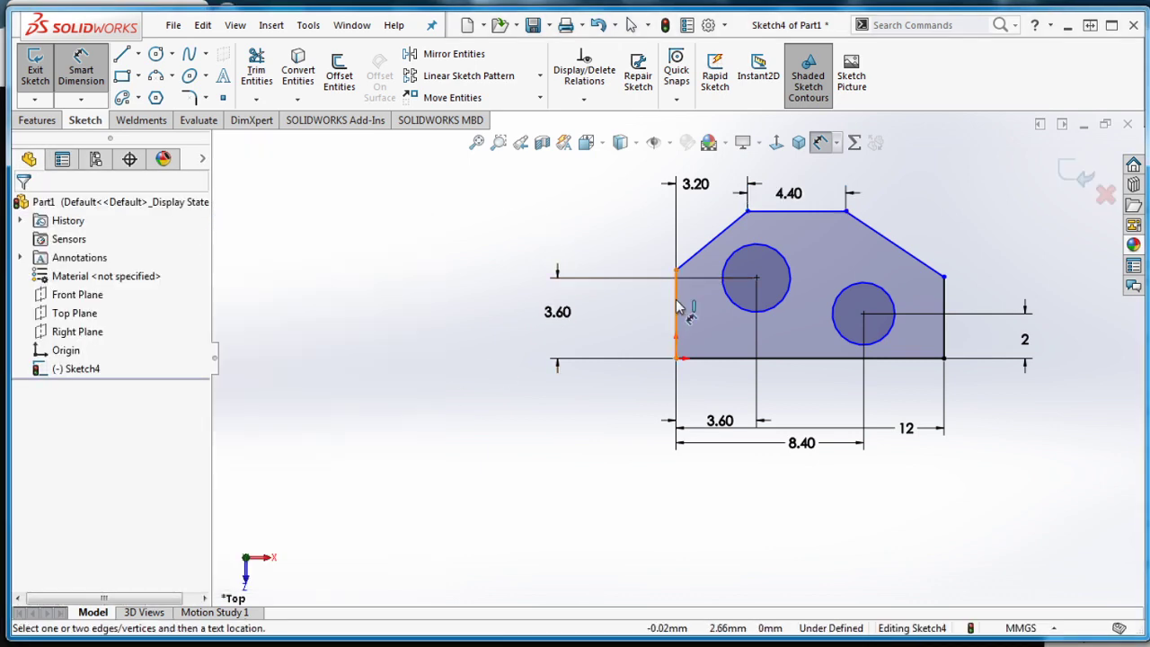
left_click(678, 308)
left_click(642, 312)
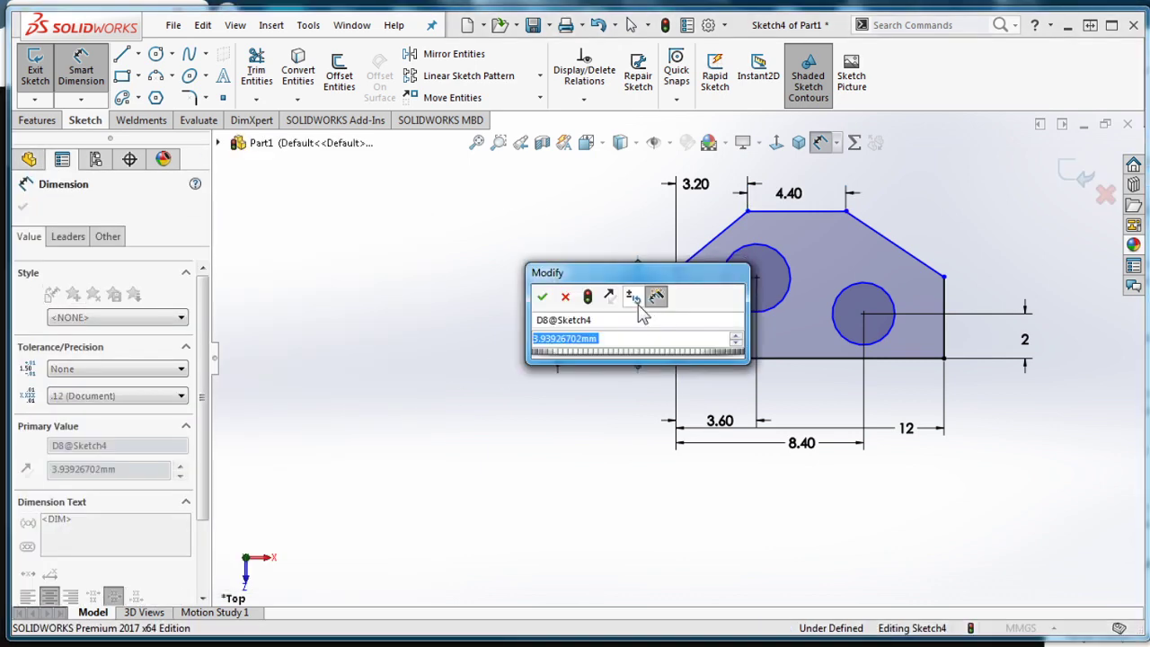
type("4.4")
key("Return")
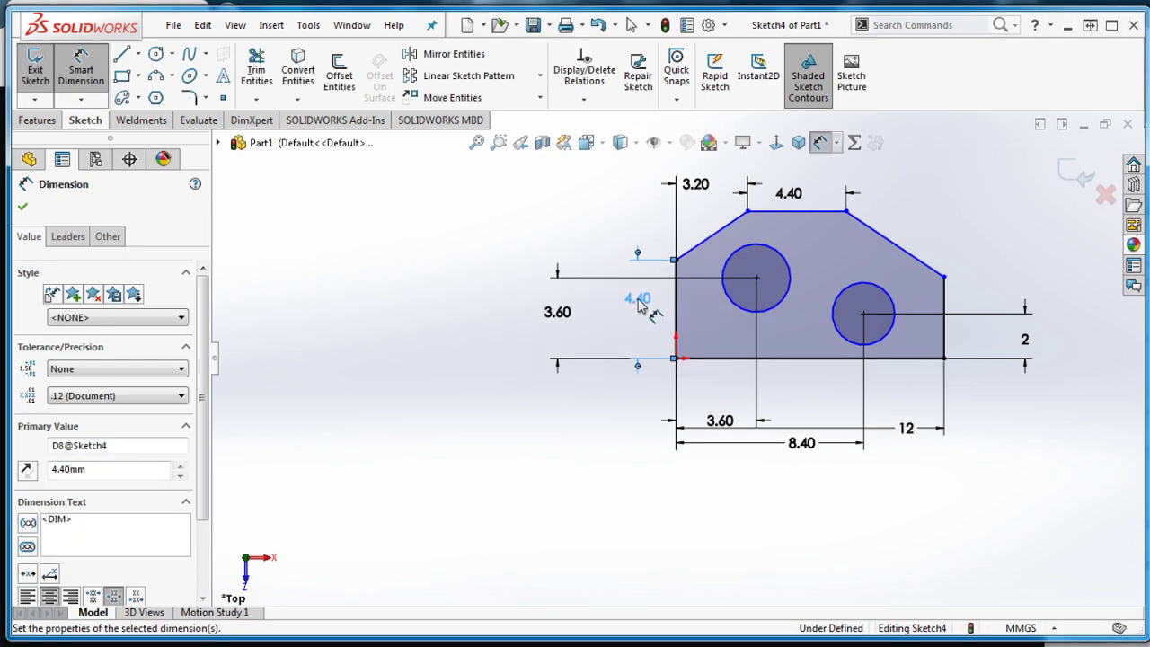
Dimension the vertical distance from the top edge down to the left edge's upper endpoint as 3.2 mm.
left_click(795, 213)
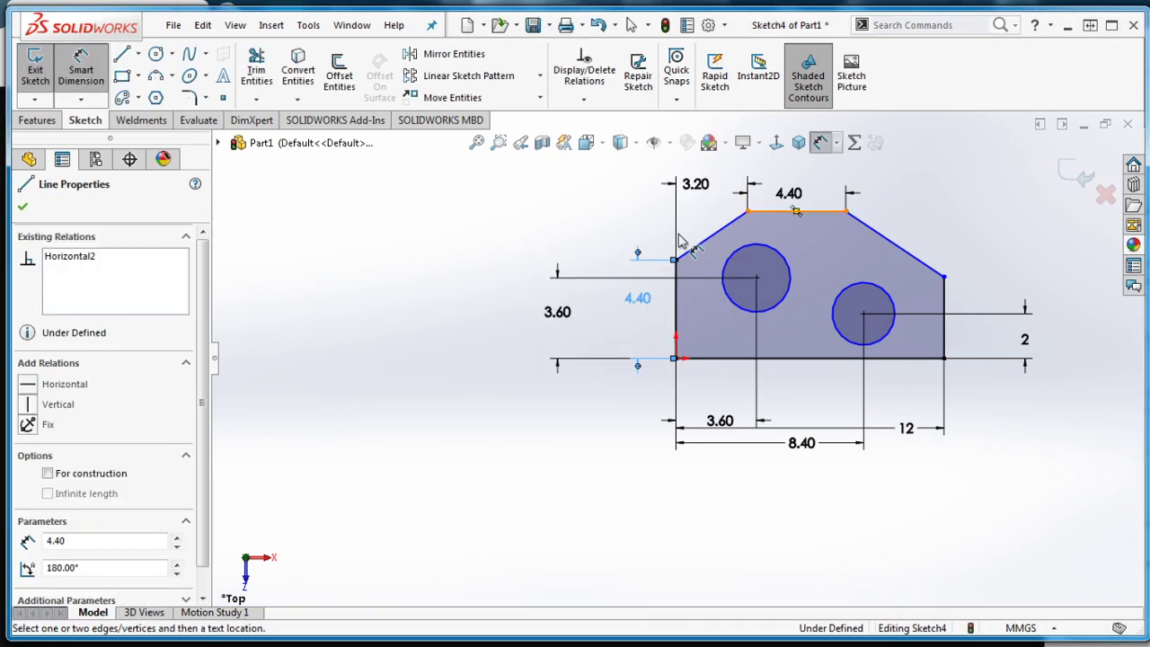
left_click(676, 260)
left_click(590, 232)
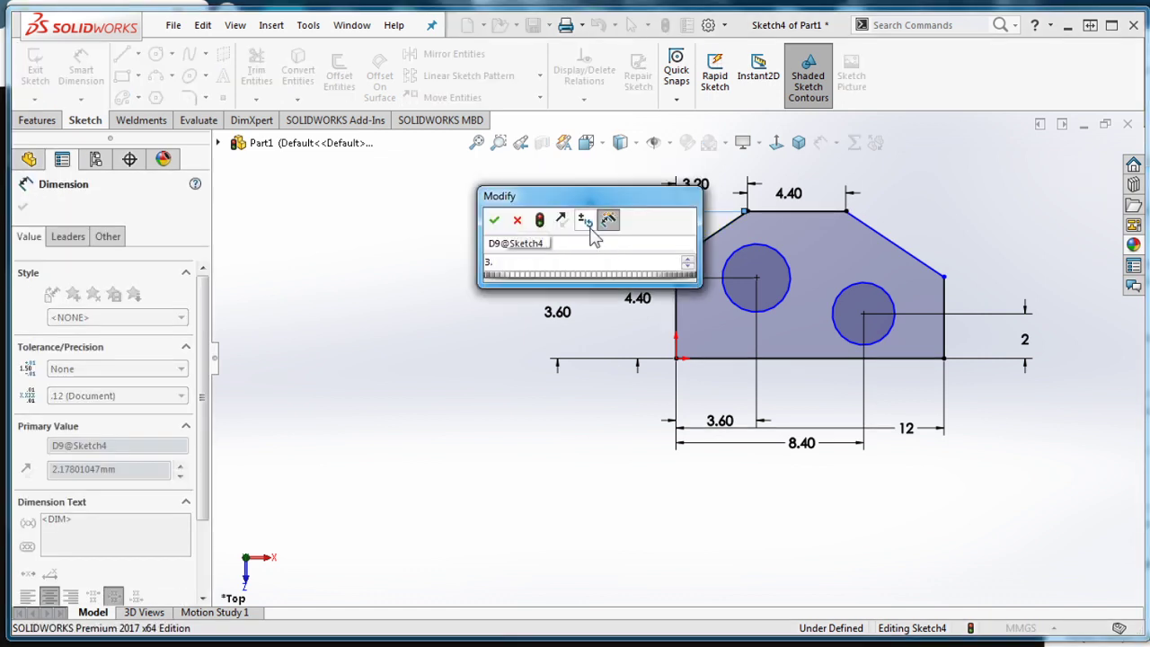
type("3.2")
key("Return")
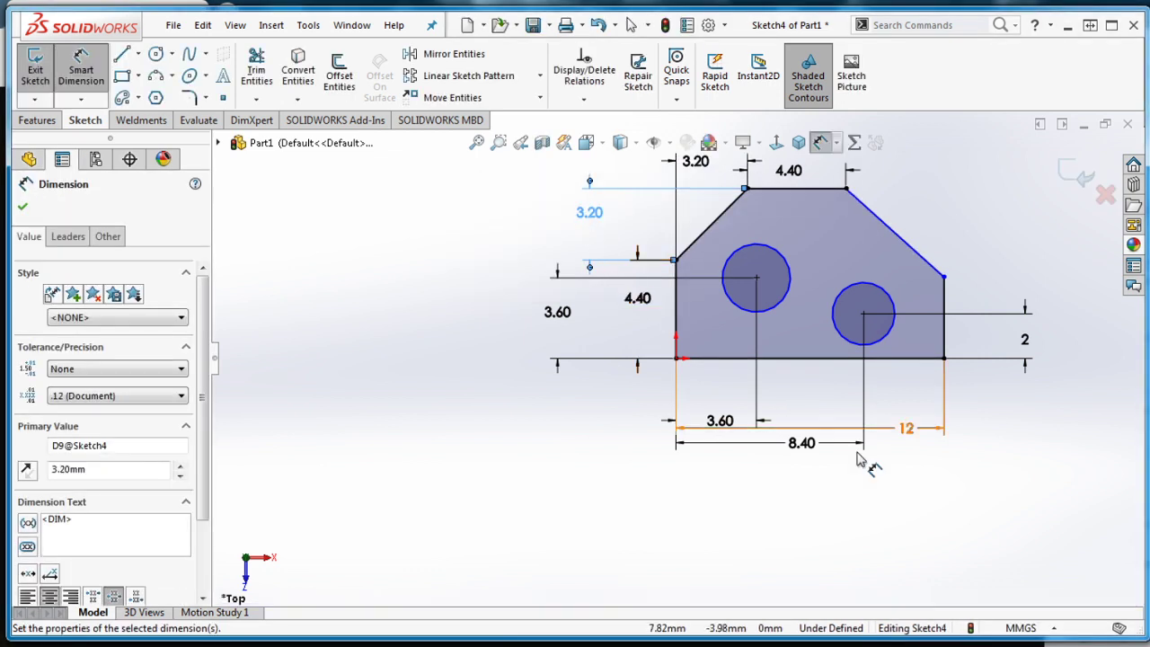
Check the reference drawing and dimension the left circle's diameter as 3.6 mm.
left_click(793, 285)
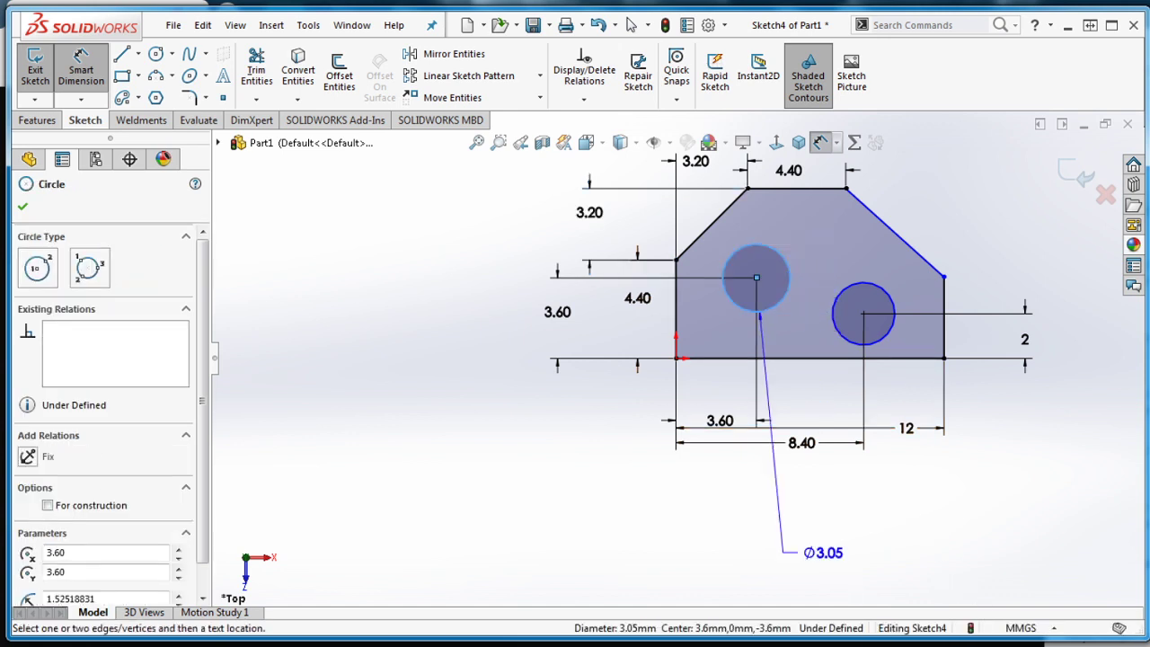
key("alt+Tab")
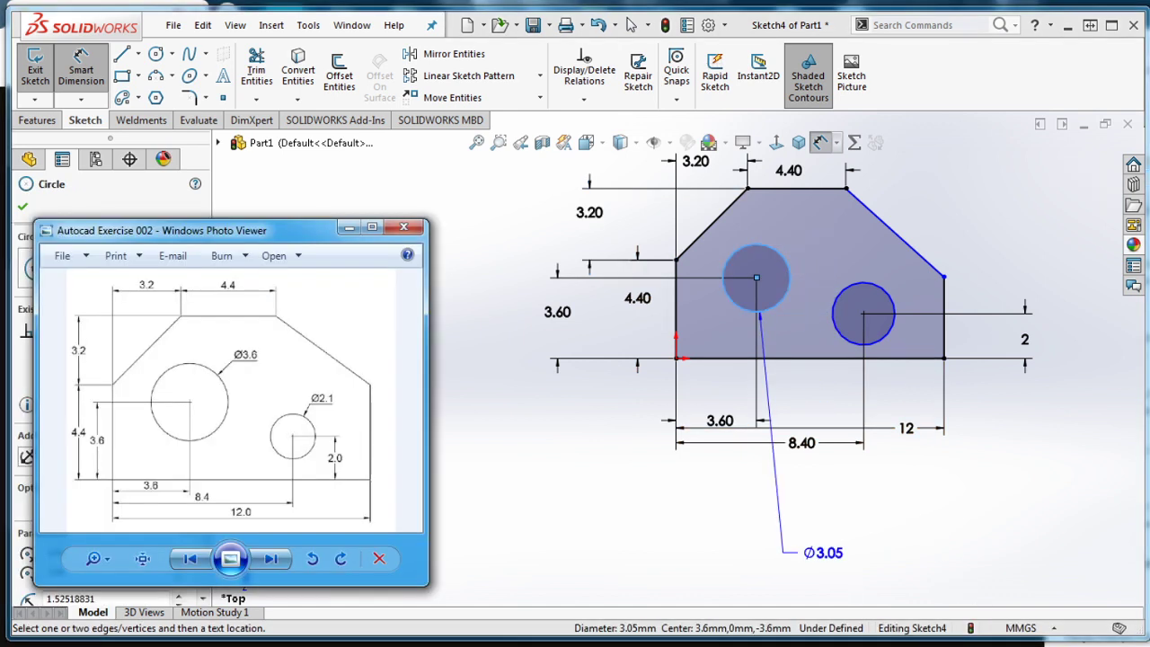
key("alt+Tab")
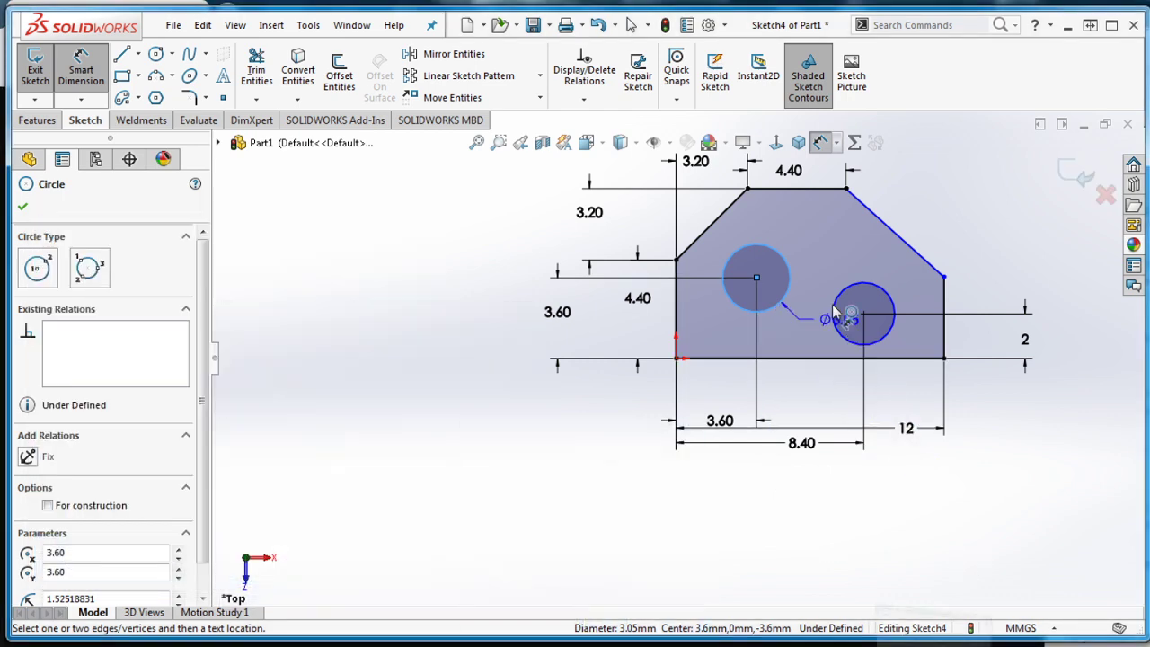
left_click(806, 226)
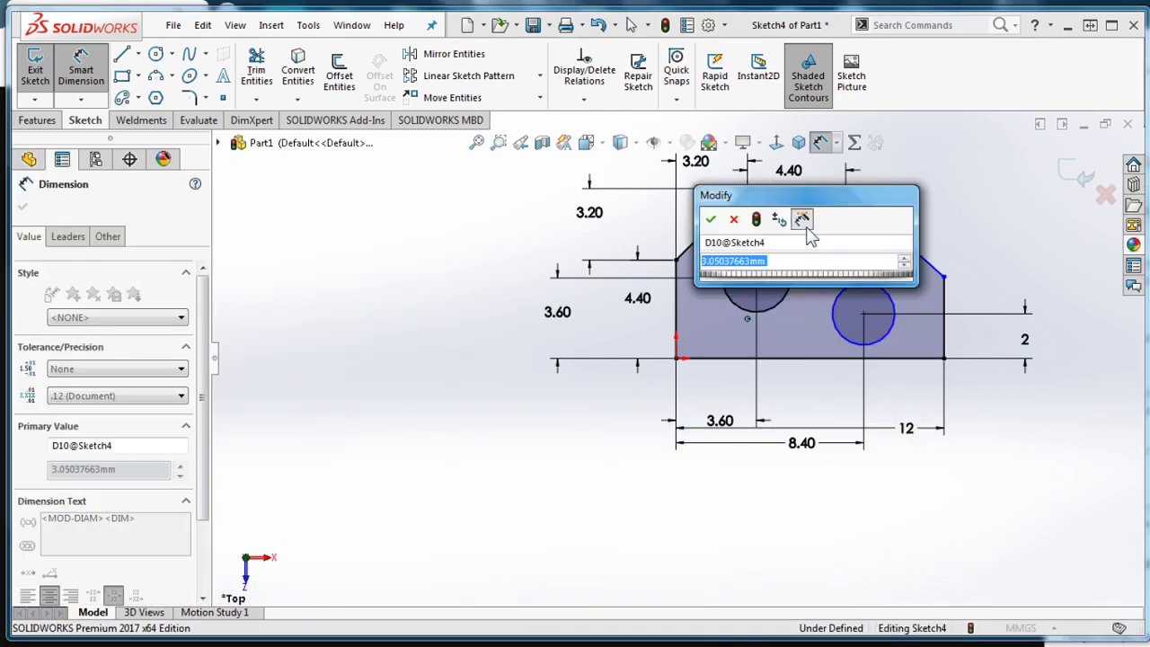
type("3.6")
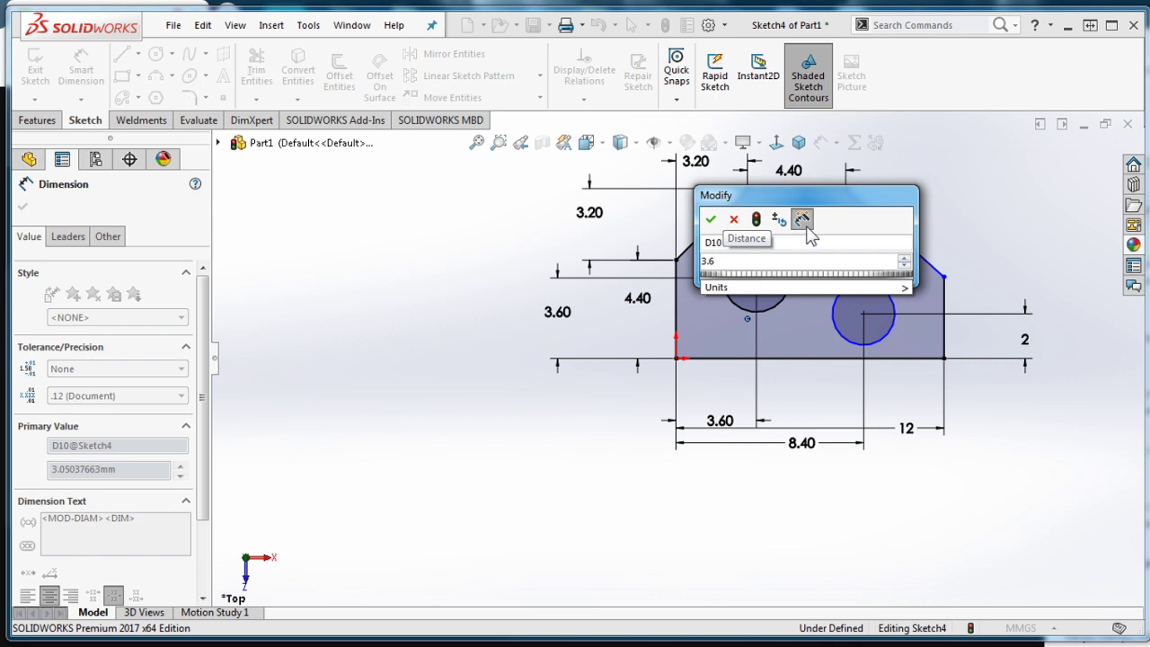
key("Return")
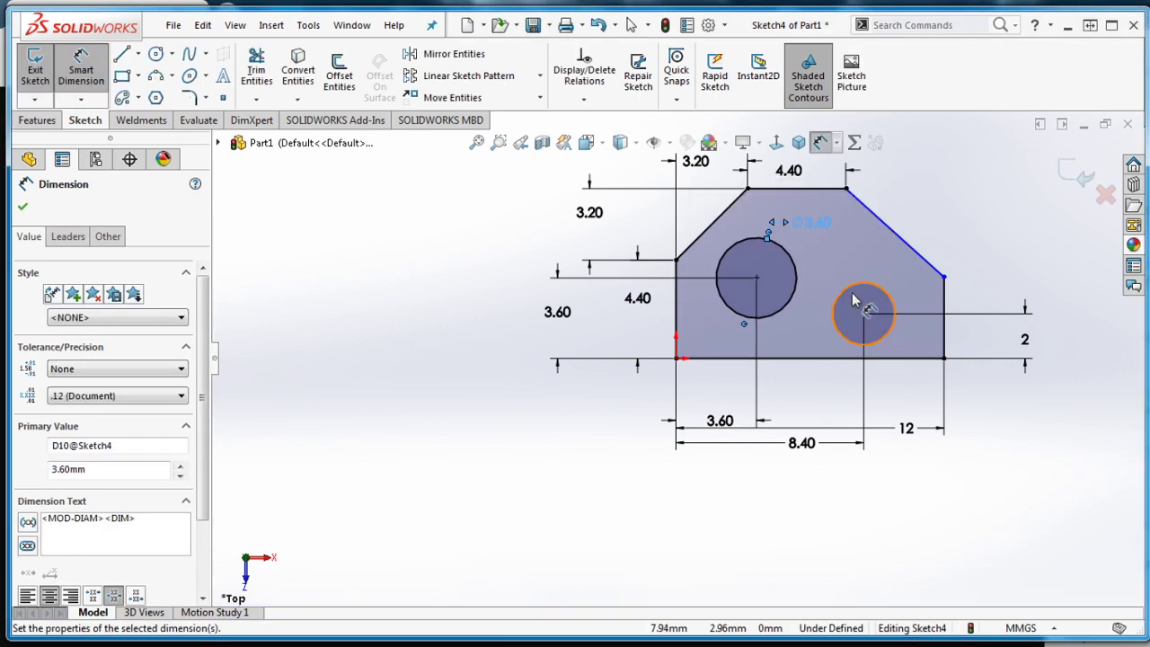
Dimension the right circle's diameter as 2.1 mm and bring up the reference drawing beside the sketch for comparison.
left_click(863, 301)
left_click(848, 256)
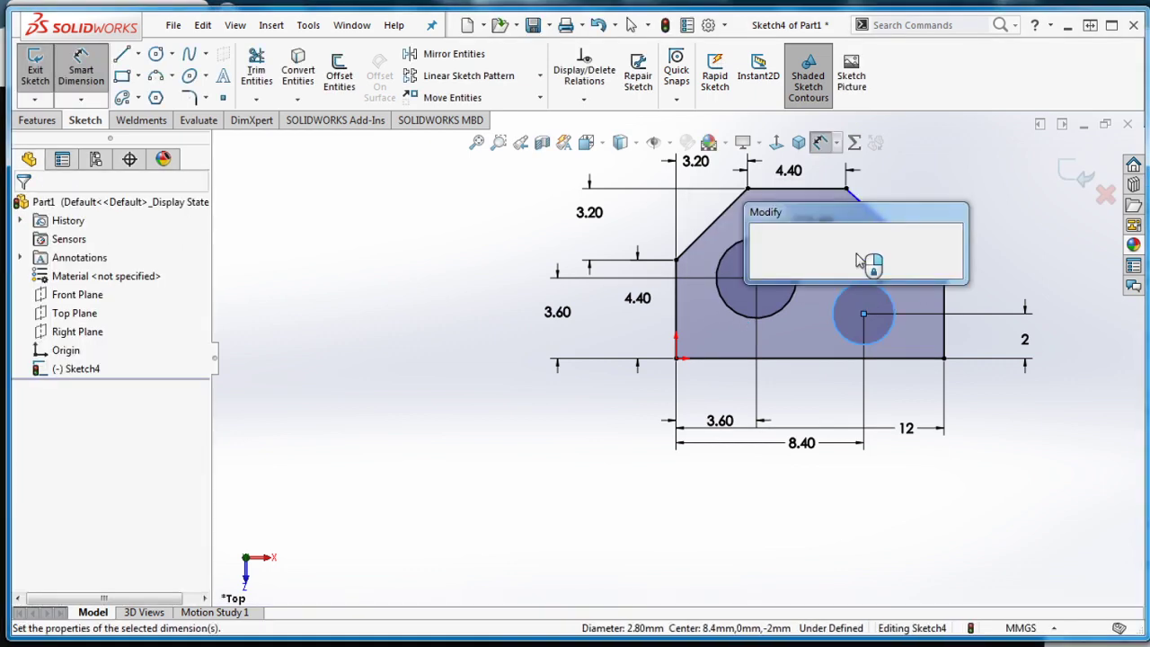
type("2.1")
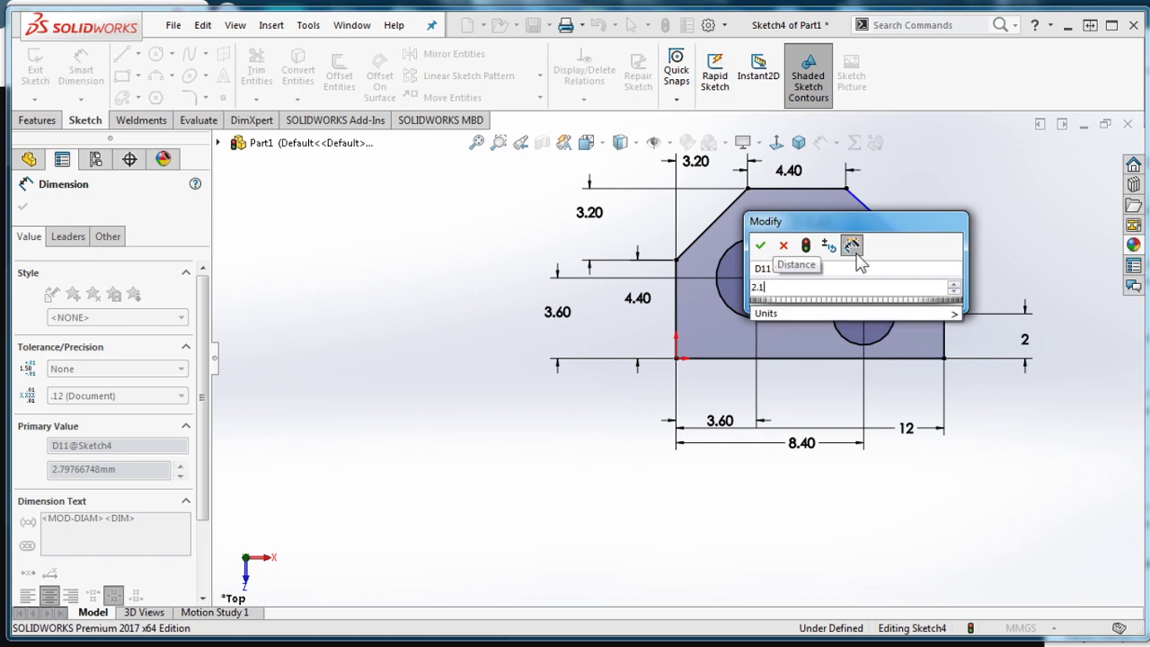
key("Return")
left_click(939, 644)
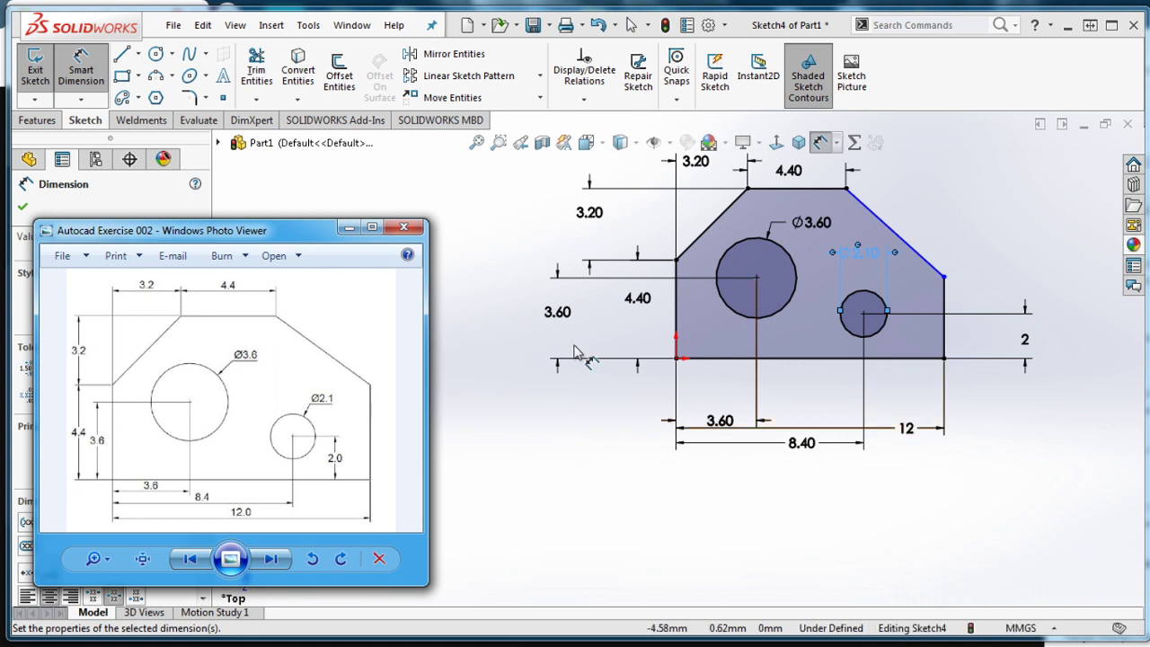
mouse_move(305, 239)
left_mouse_down()
mouse_move(335, 224)
mouse_move(395, 135)
mouse_move(398, 90)
left_mouse_up()
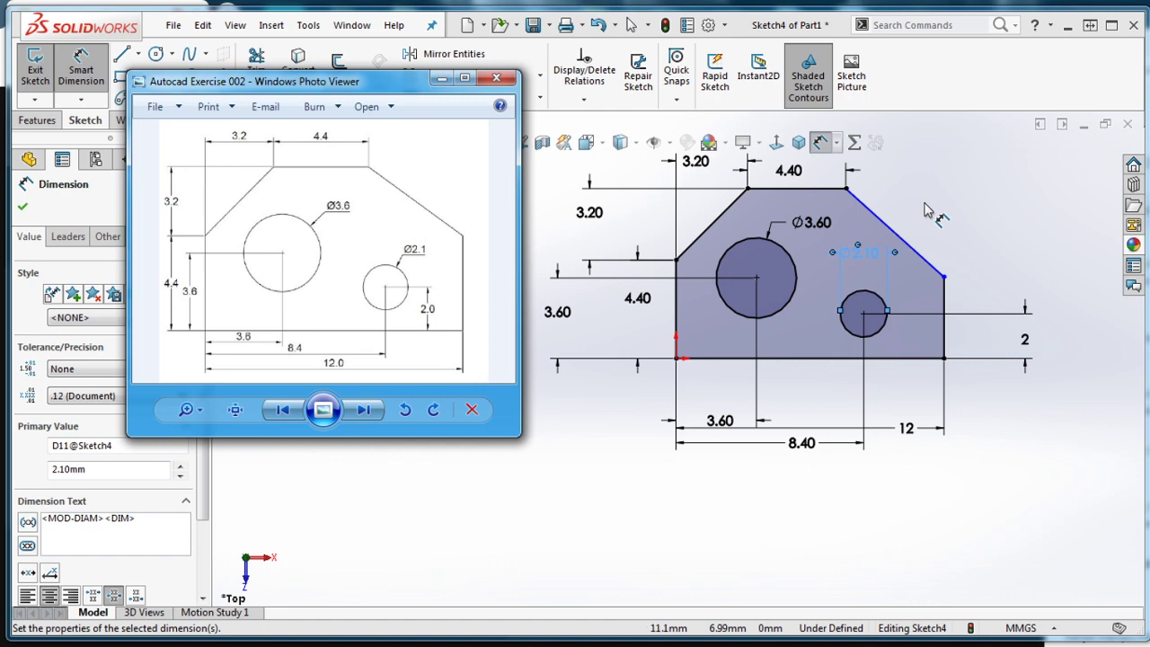
left_click(946, 282)
left_click(945, 278)
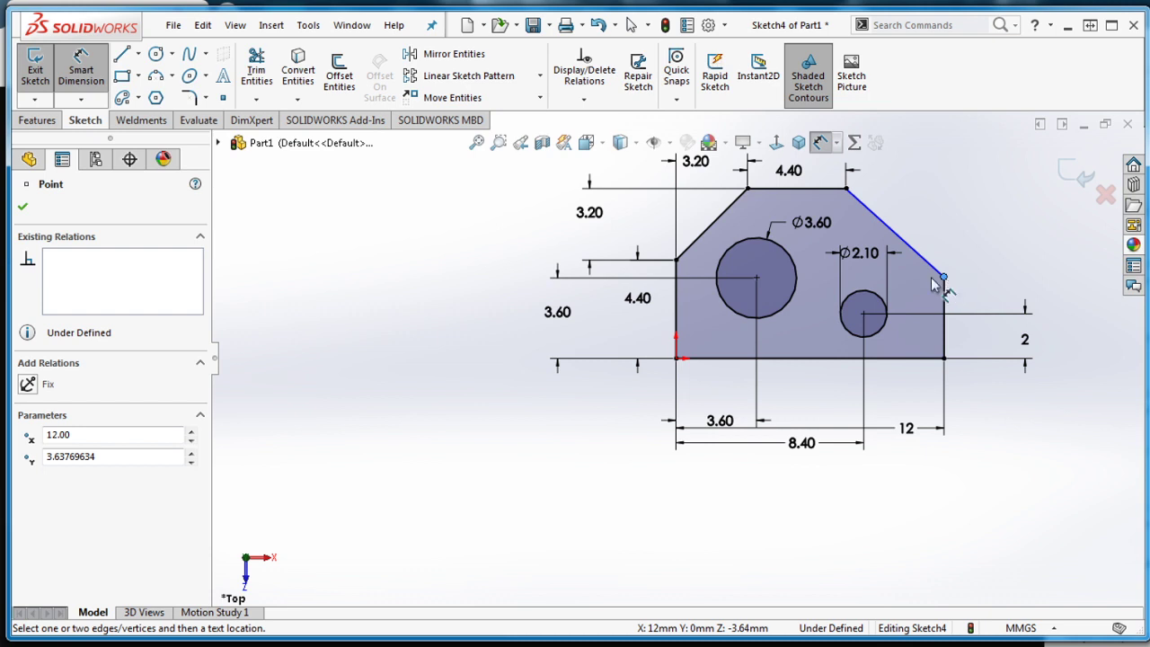
left_click(678, 266)
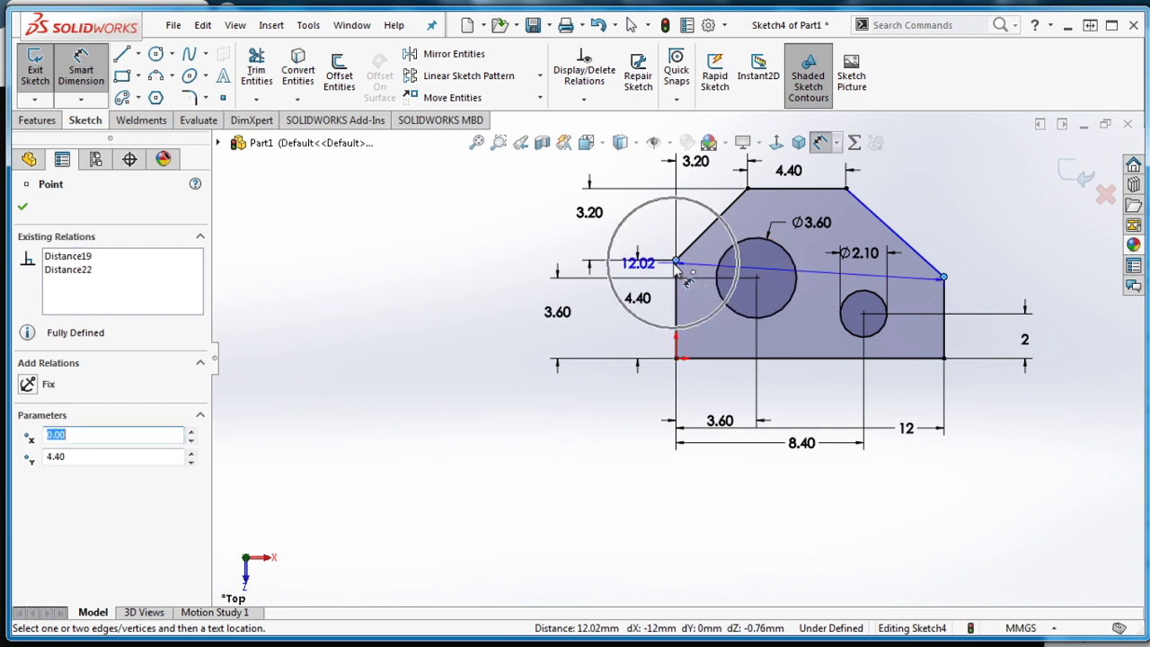
key("Escape")
key("Escape")
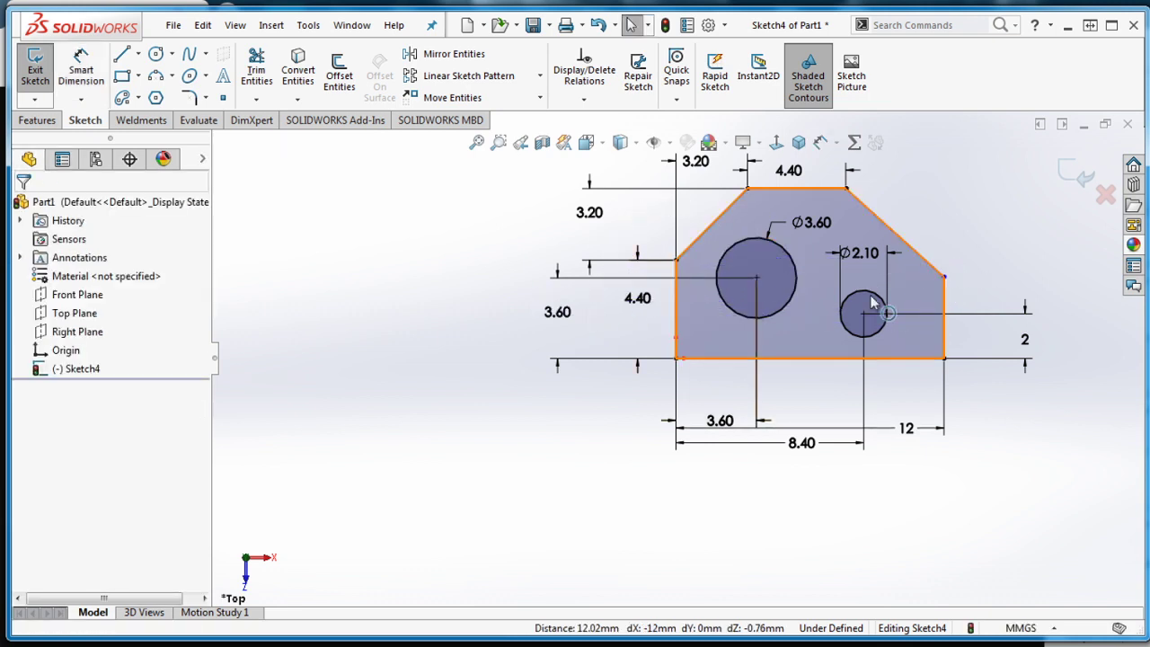
left_click(944, 277)
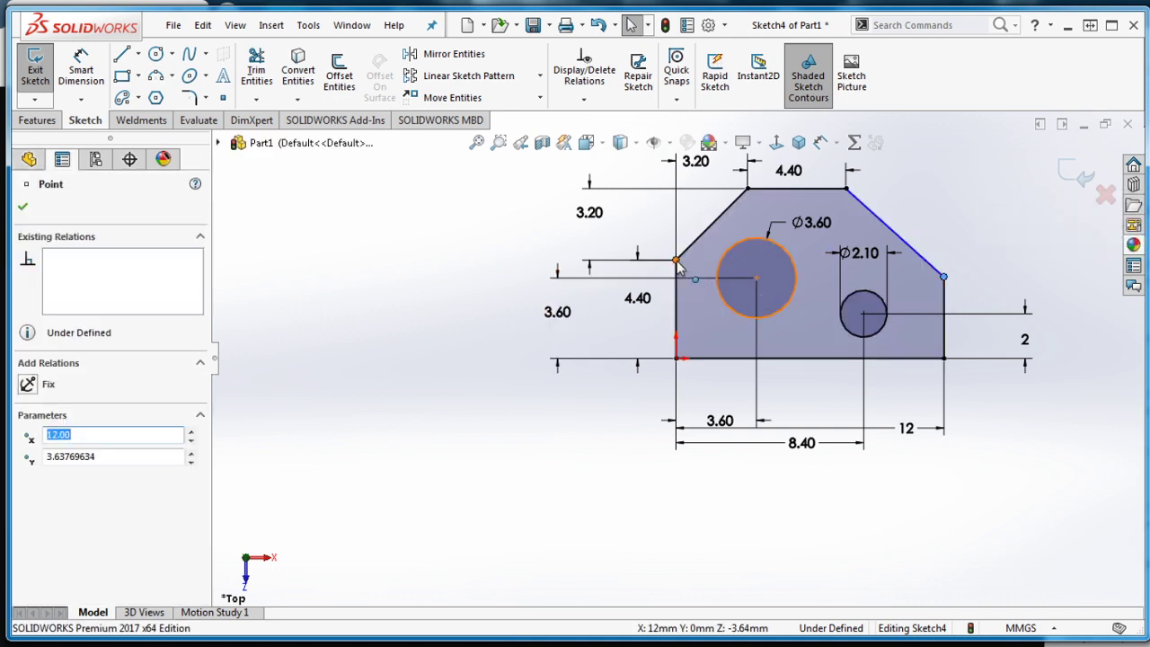
key("Escape")
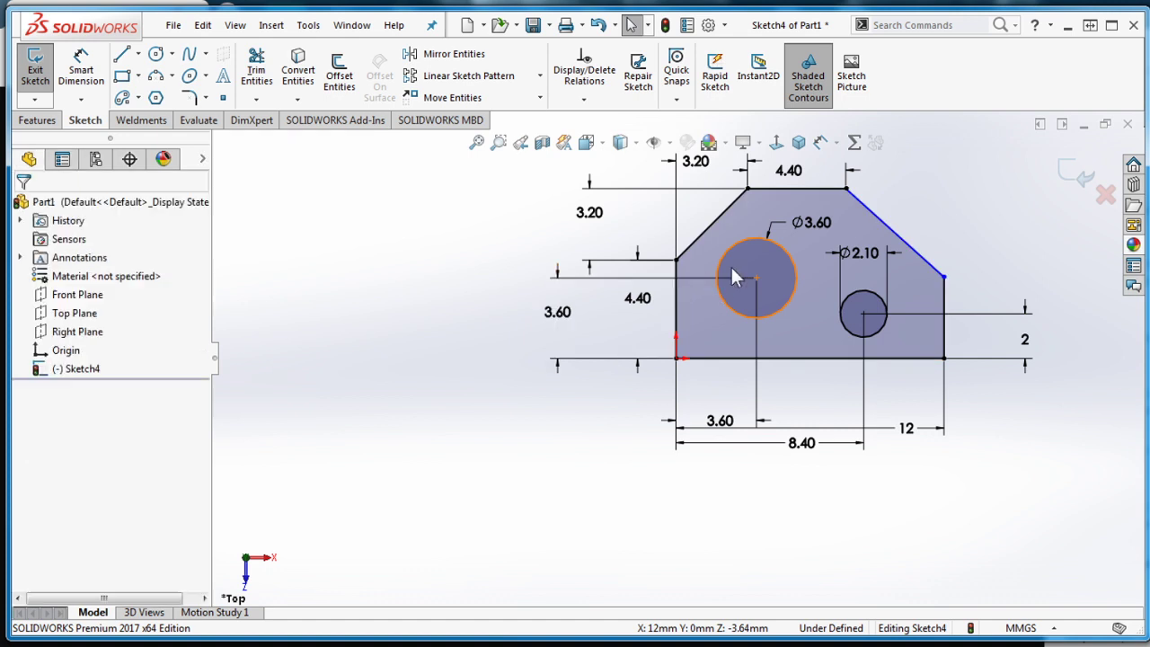
Add a Horizontal relation between the upper endpoints of the outline's left and right vertical edges.
left_click(945, 277)
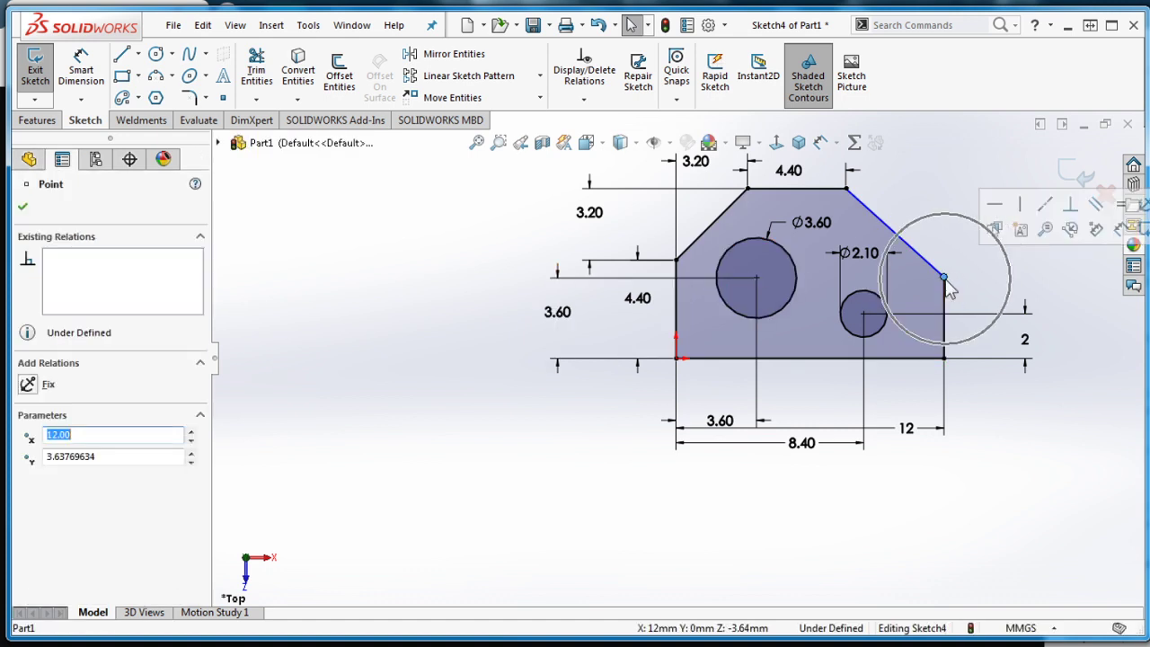
left_click(677, 261, "ctrl")
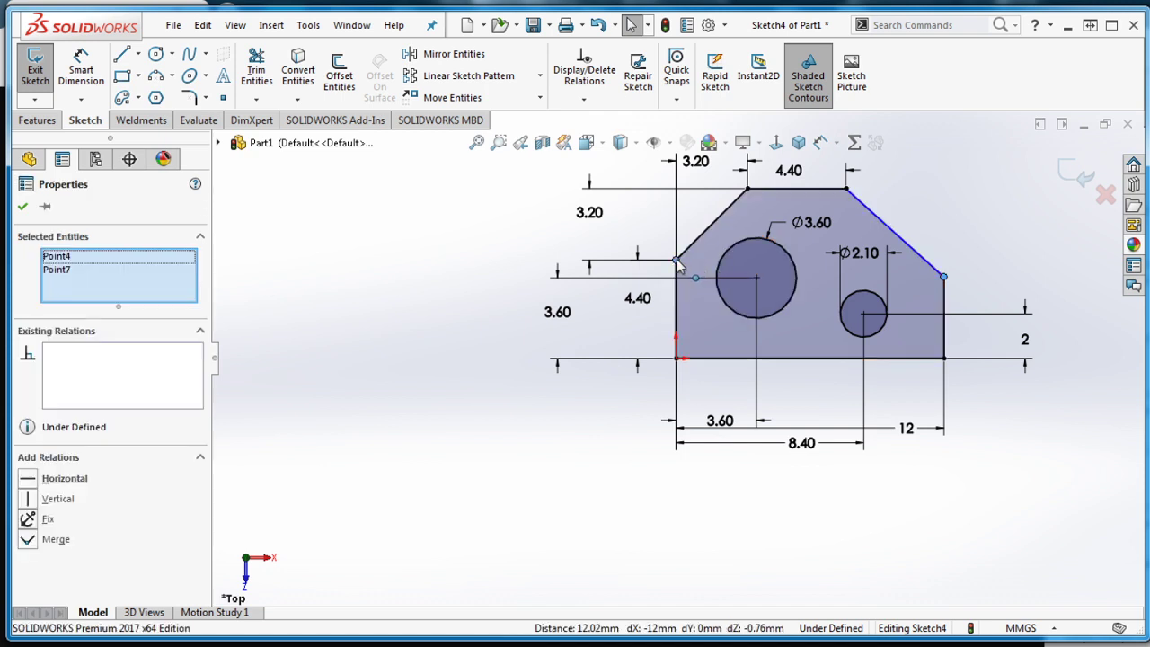
left_click(56, 479)
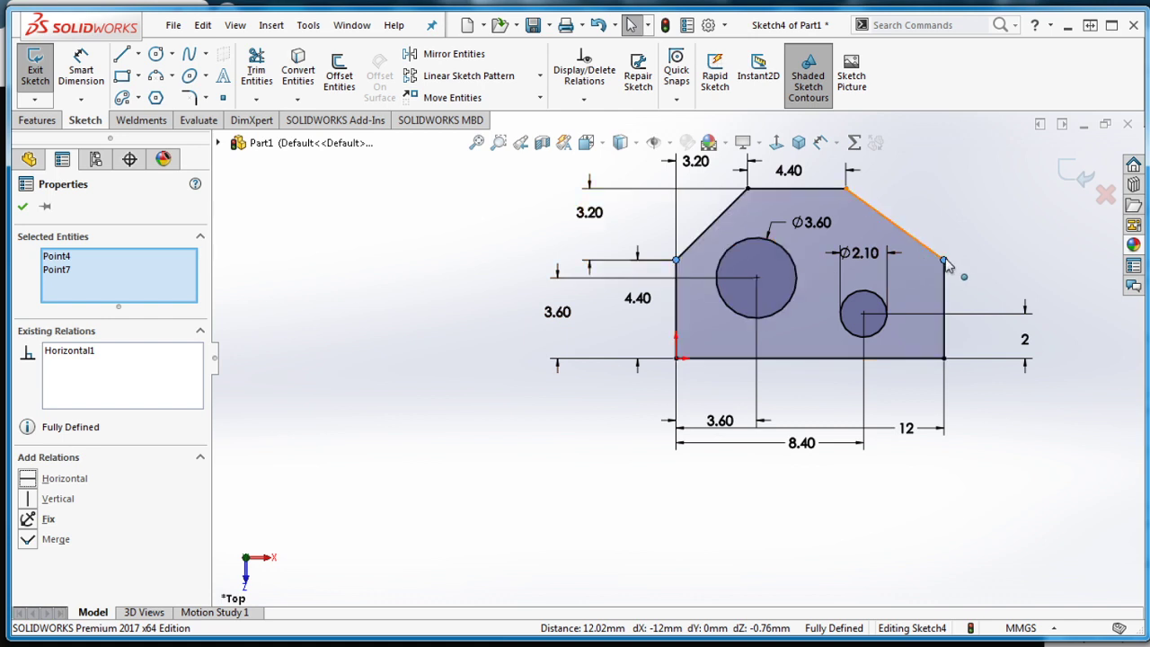
left_click(24, 208)
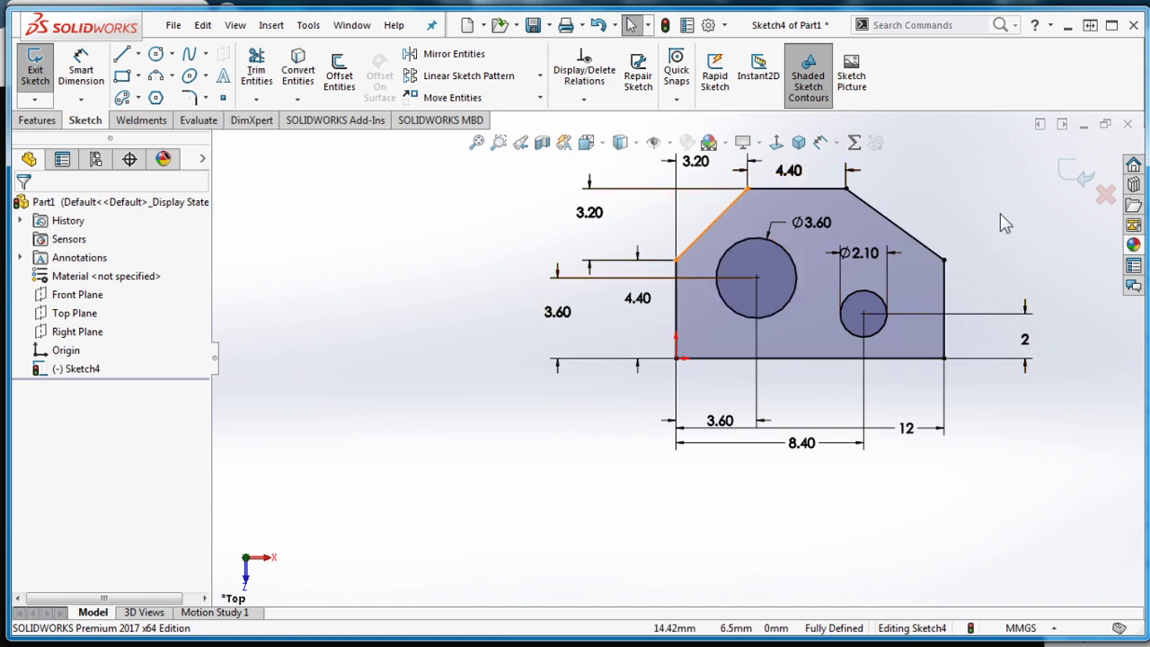
right_click(426, 356)
right_click(398, 303)
right_click(393, 298)
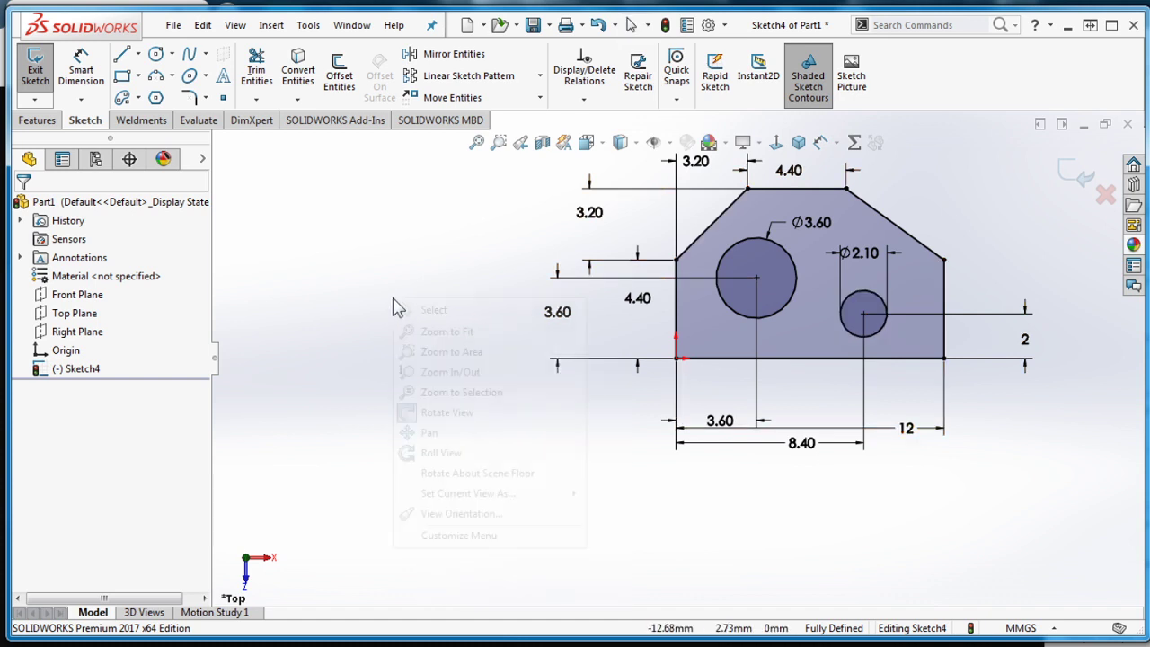
left_click(346, 314)
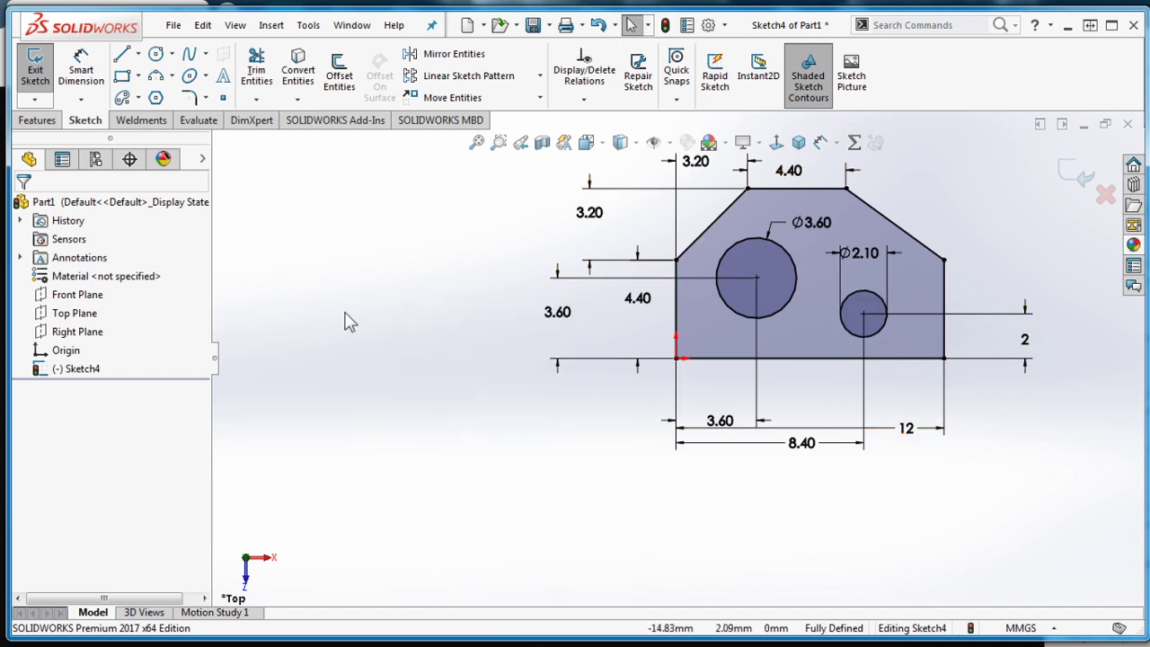
right_click(392, 273)
left_click(368, 267)
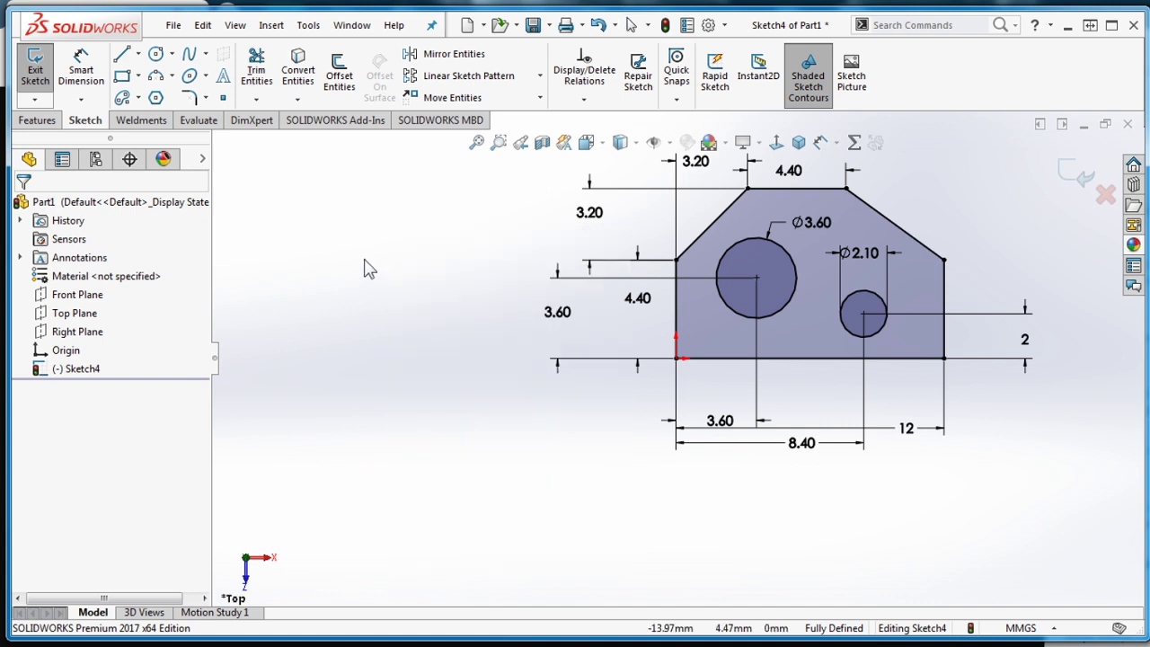
Extrude the plate sketch with its two circular holes as a blind boss to a depth of 3 mm.
right_click(368, 265)
left_click(384, 297)
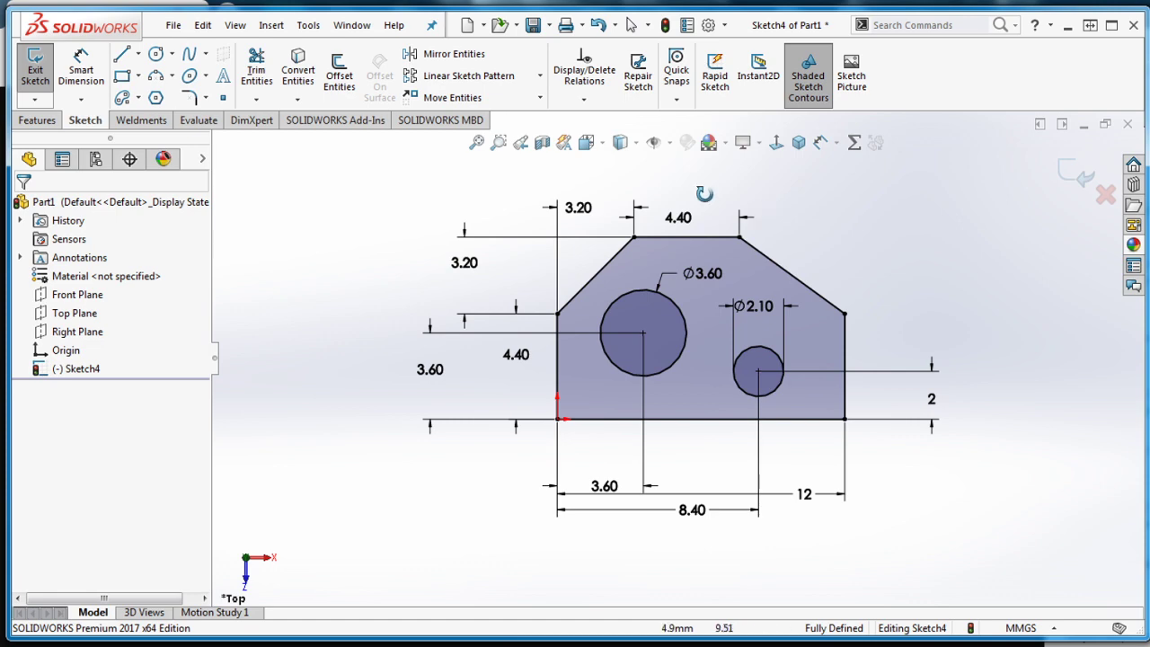
left_click(37, 120)
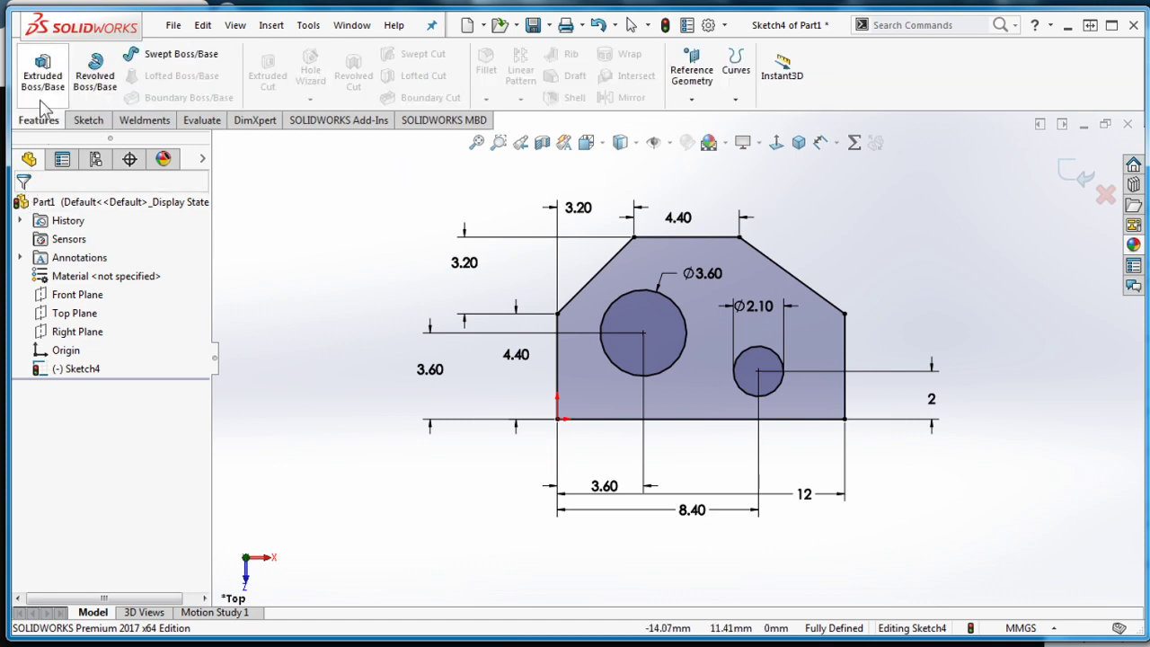
left_click(42, 72)
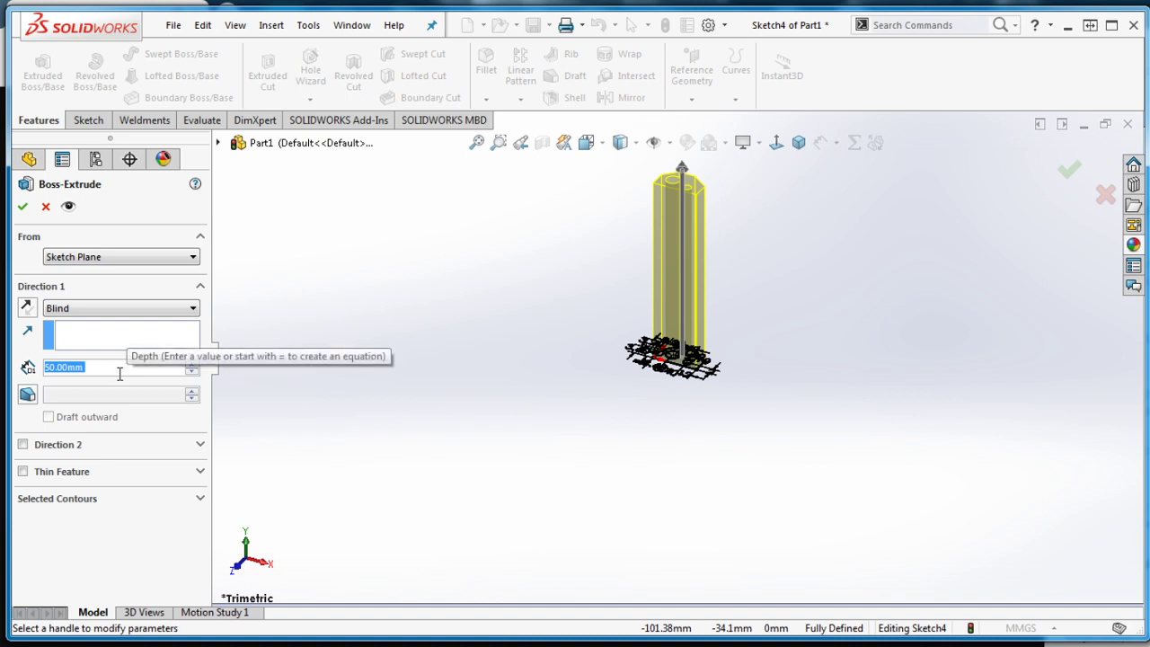
type("3")
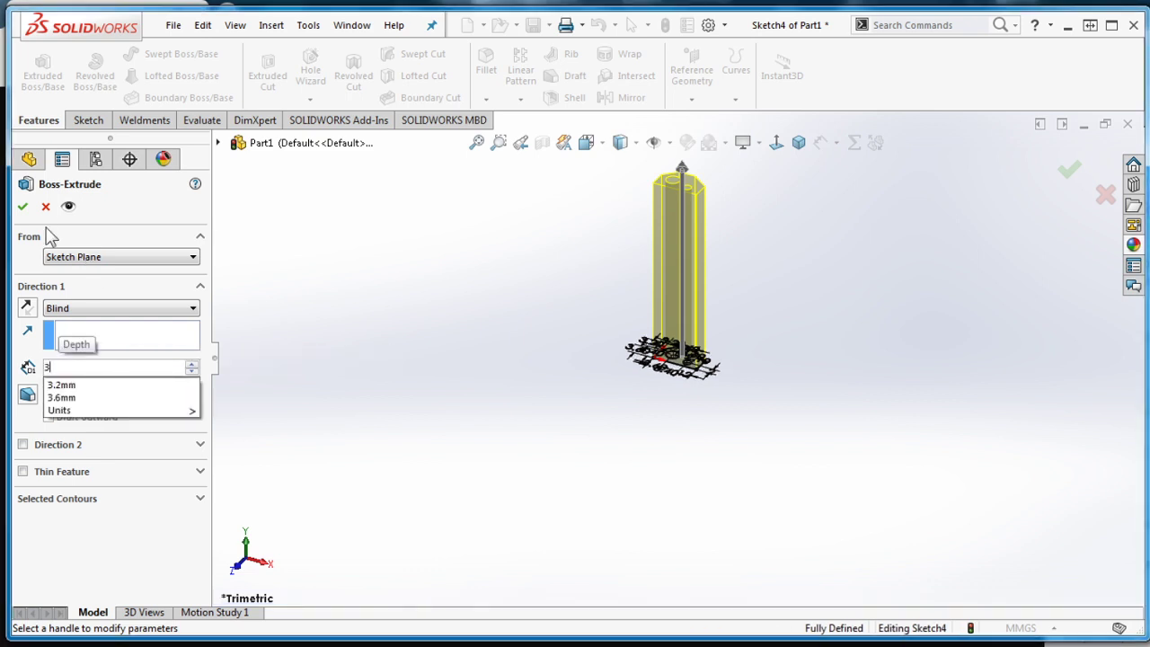
key("Return")
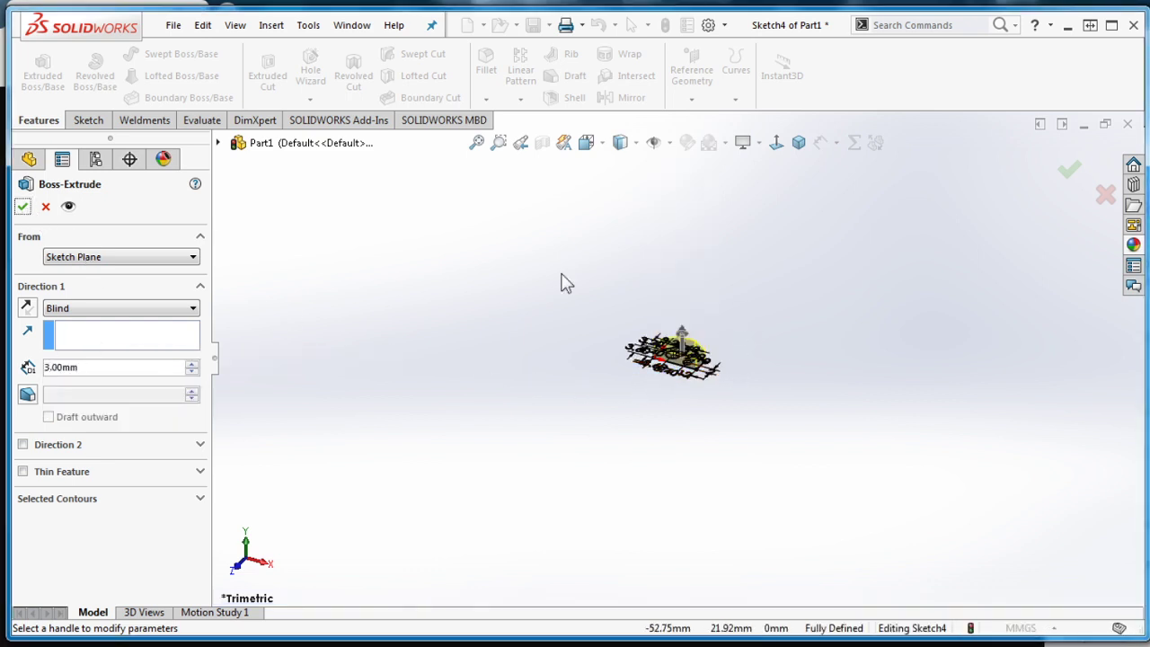
left_click(23, 205)
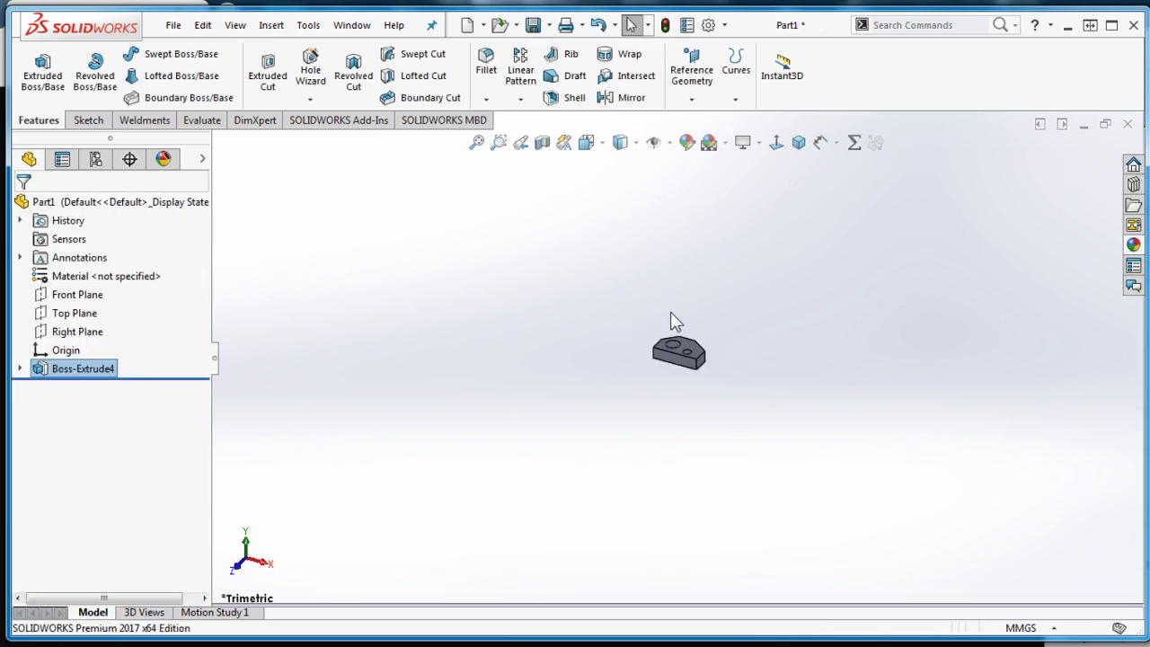
Fit the extruded plate to the view and orbit around it to inspect its faces and both holes.
right_click(619, 355)
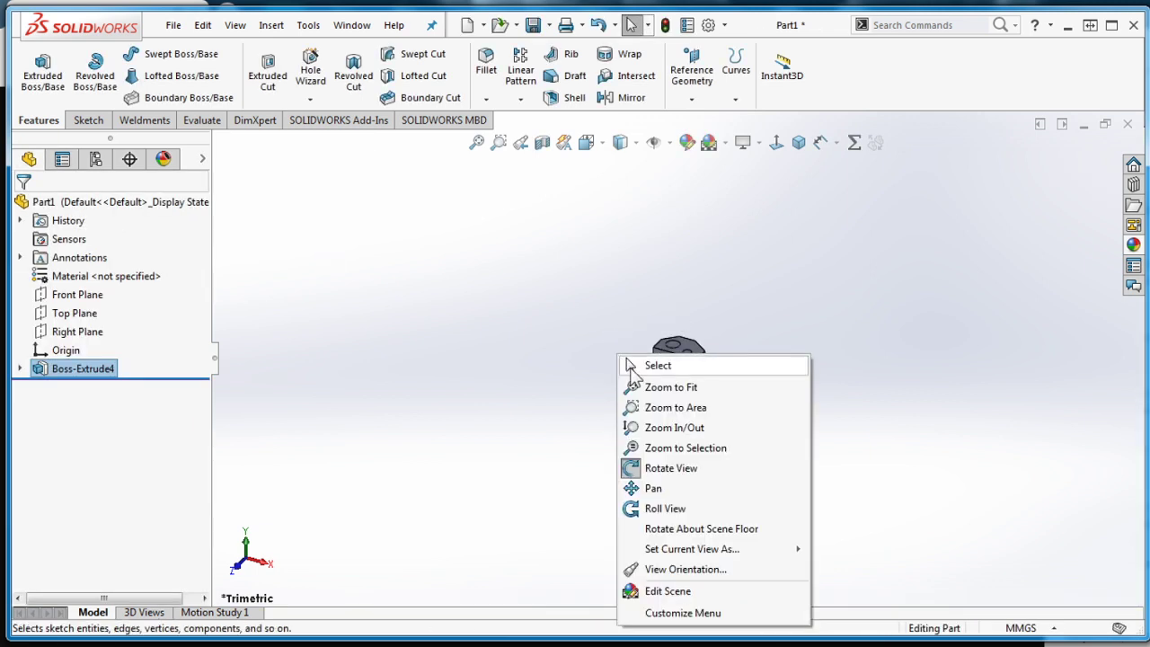
left_click(644, 384)
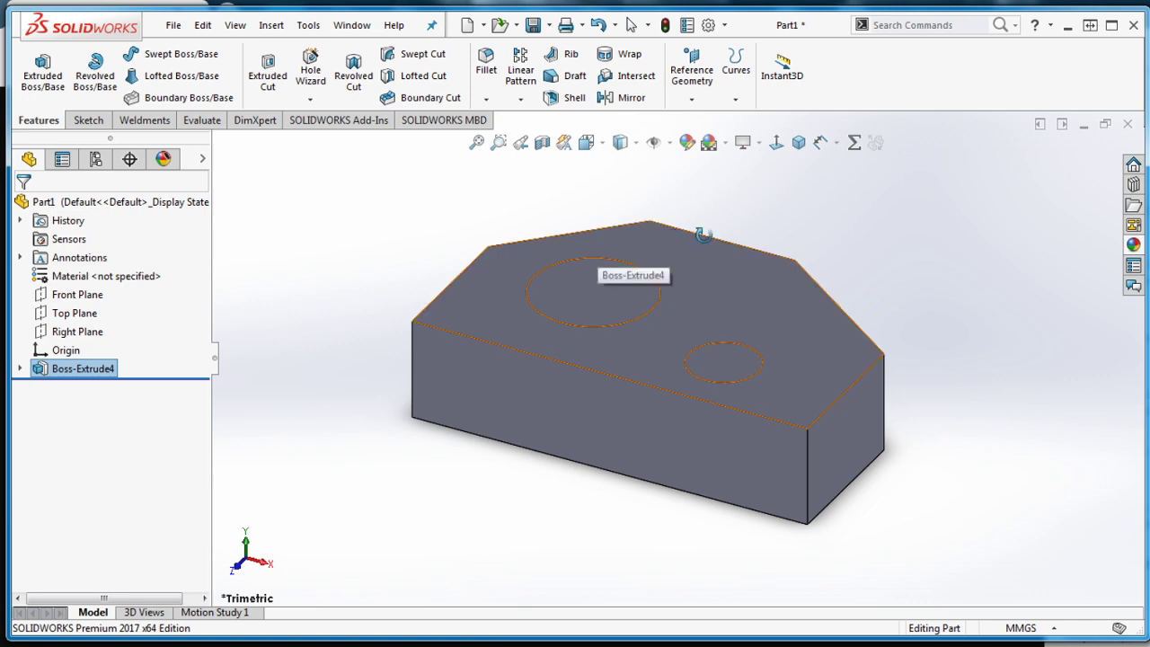
middle_click_drag(375, 218, 326, 462)
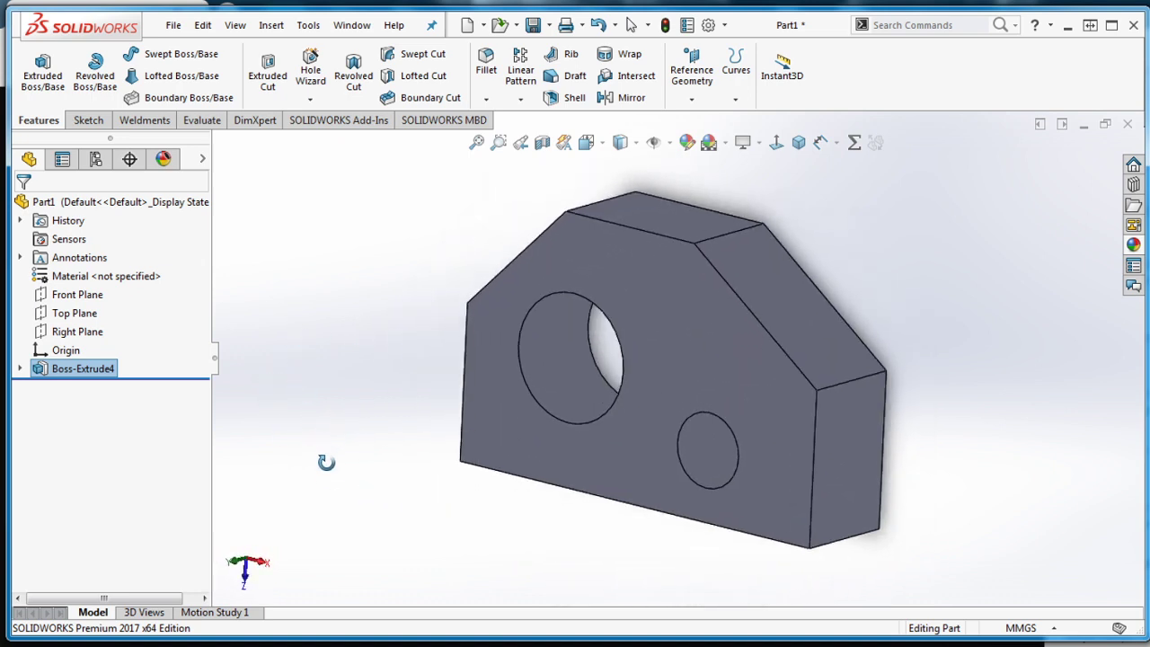